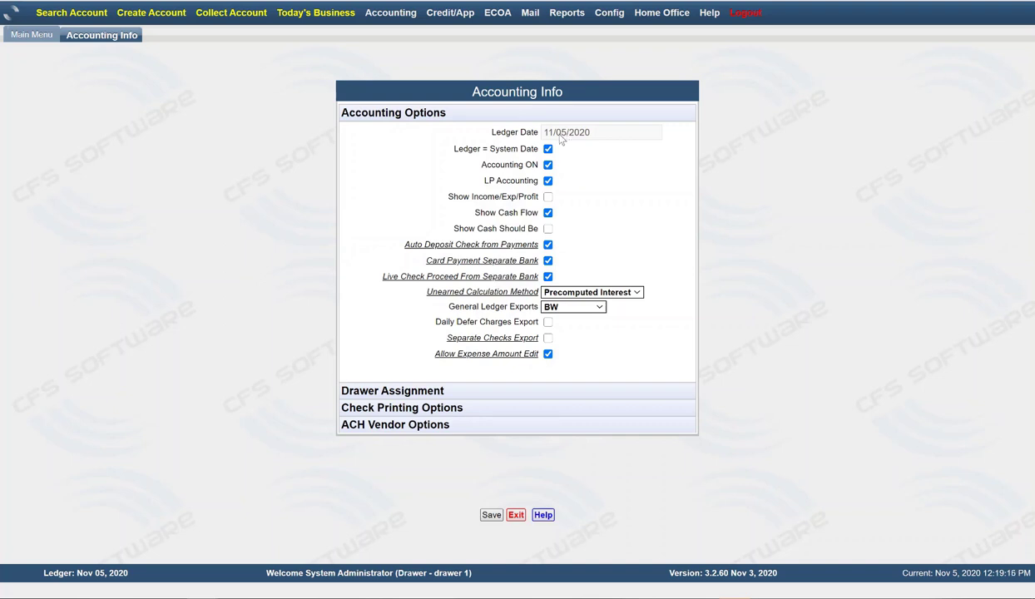
Exit to the main menu and reopen the Accounting Info configuration
{"action": "left_click", "coordinate": [515, 516]}
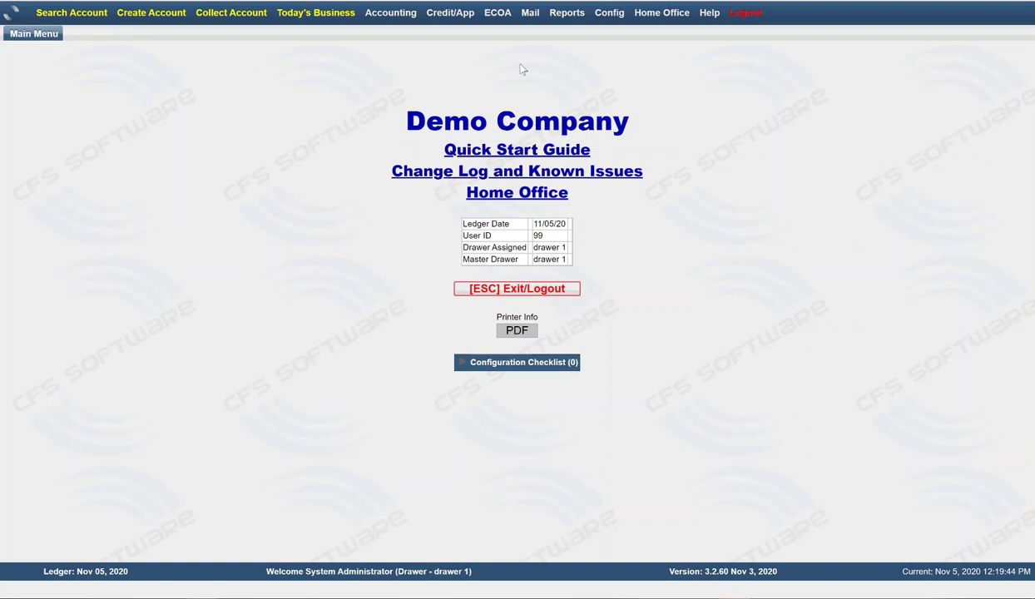
{"action": "left_click", "coordinate": [608, 23]}
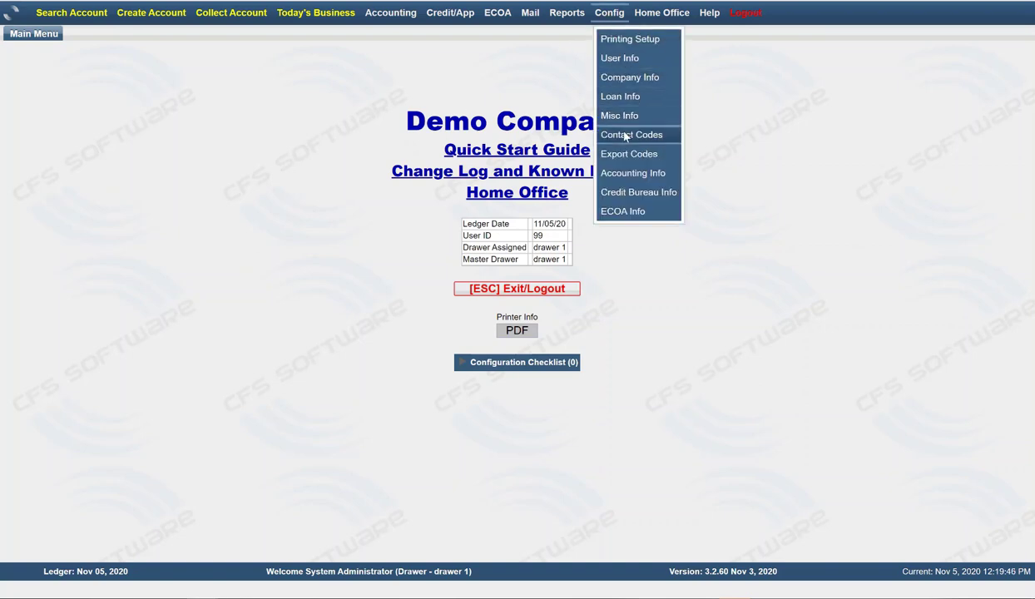
{"action": "left_click", "coordinate": [608, 172]}
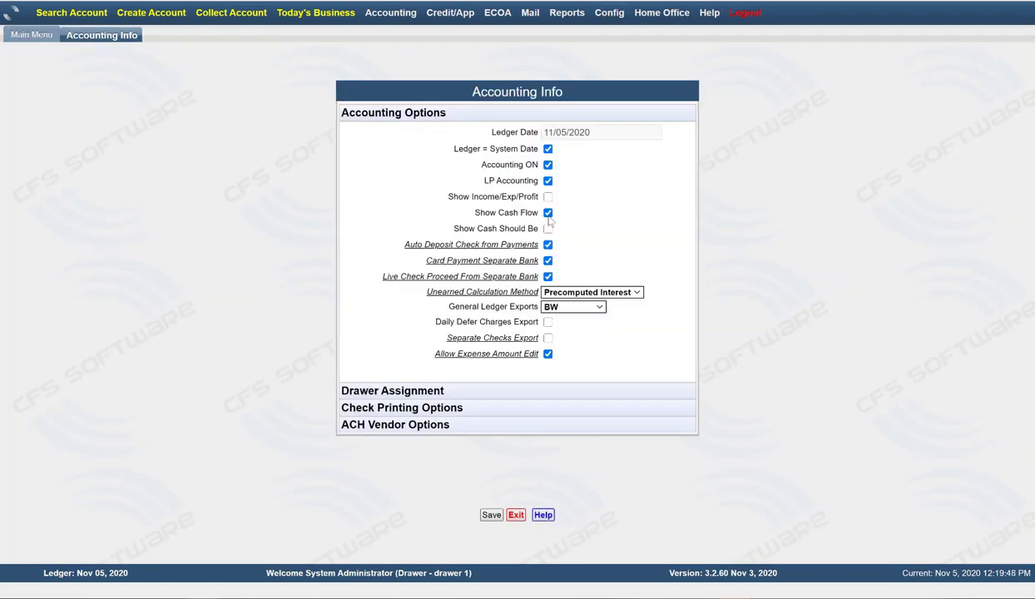
{"action": "left_click", "coordinate": [548, 149]}
{"action": "left_click", "coordinate": [576, 133]}
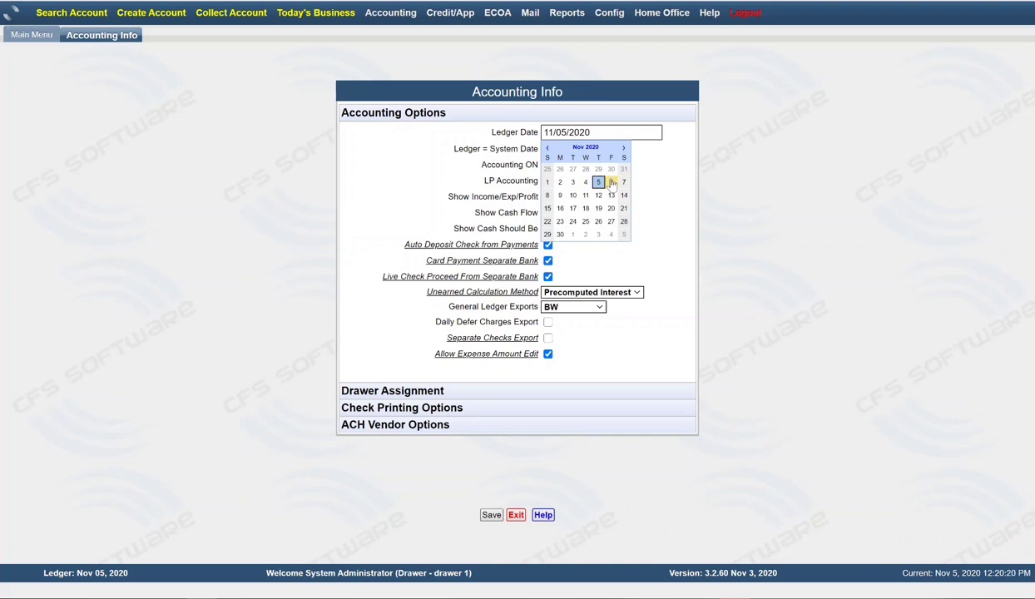
{"action": "left_click", "coordinate": [637, 151]}
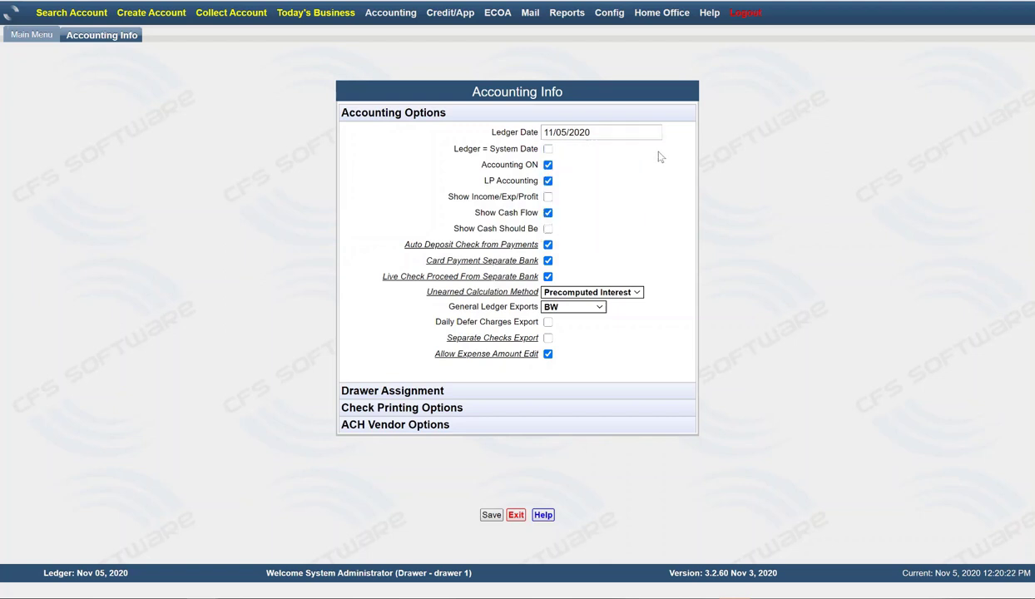
{"action": "left_click", "coordinate": [547, 150]}
Turn on Show Income/Exp/Profit in the Accounting Options, save the configuration, and dismiss the notice
{"action": "left_click", "coordinate": [548, 197]}
{"action": "left_click", "coordinate": [490, 515]}
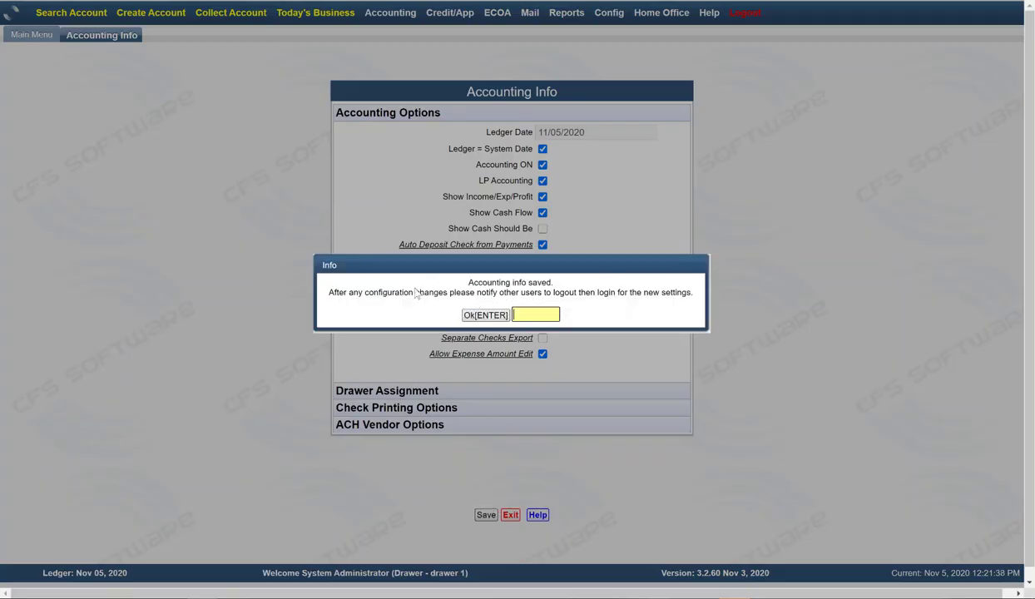
{"action": "left_click", "coordinate": [485, 323]}
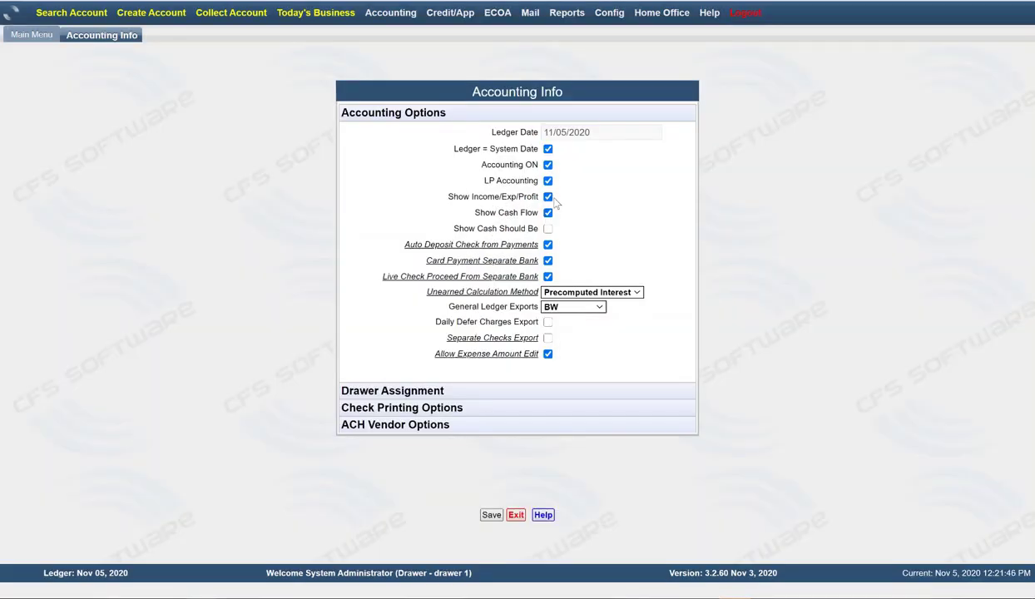
Log out, sign back in with the login ID and account password, and reopen the Accounting Info configuration
{"action": "left_click", "coordinate": [498, 513]}
{"action": "left_click", "coordinate": [517, 289]}
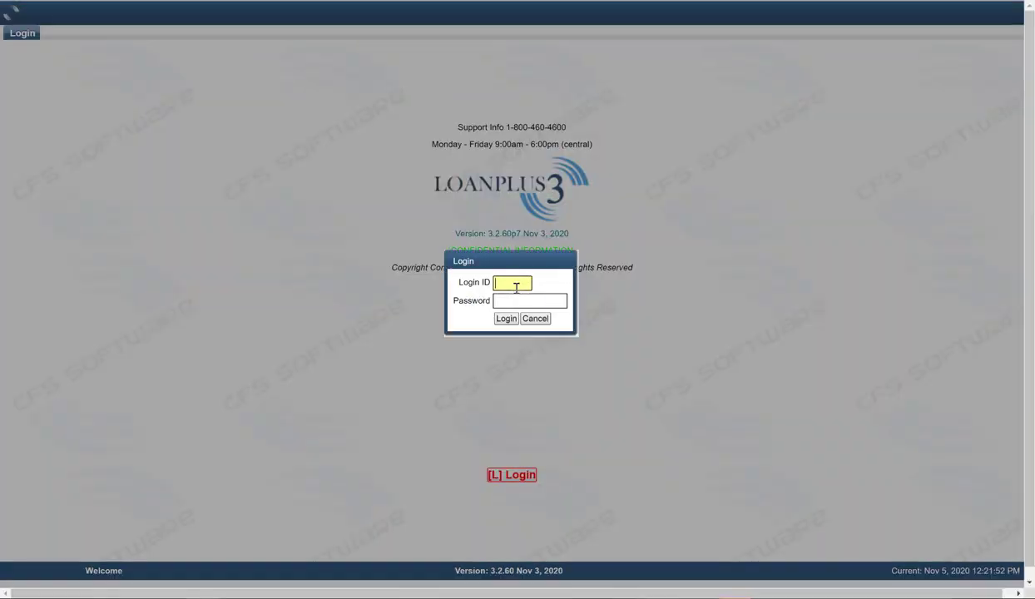
{"action": "type", "text": "99"}
{"action": "key", "text": "Tab"}
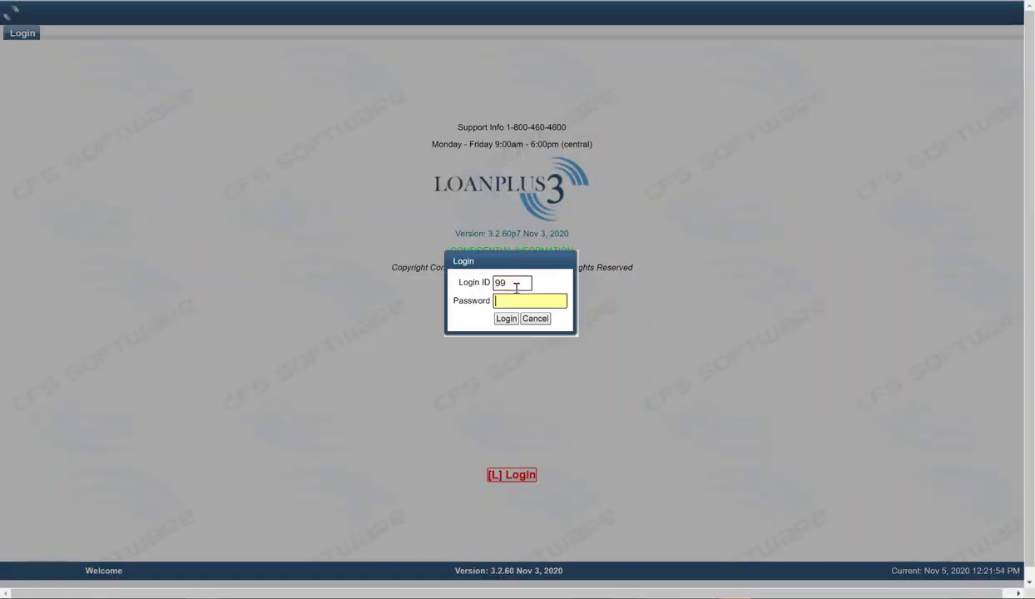
{"action": "type", "text": "********"}
{"action": "key", "text": "Return"}
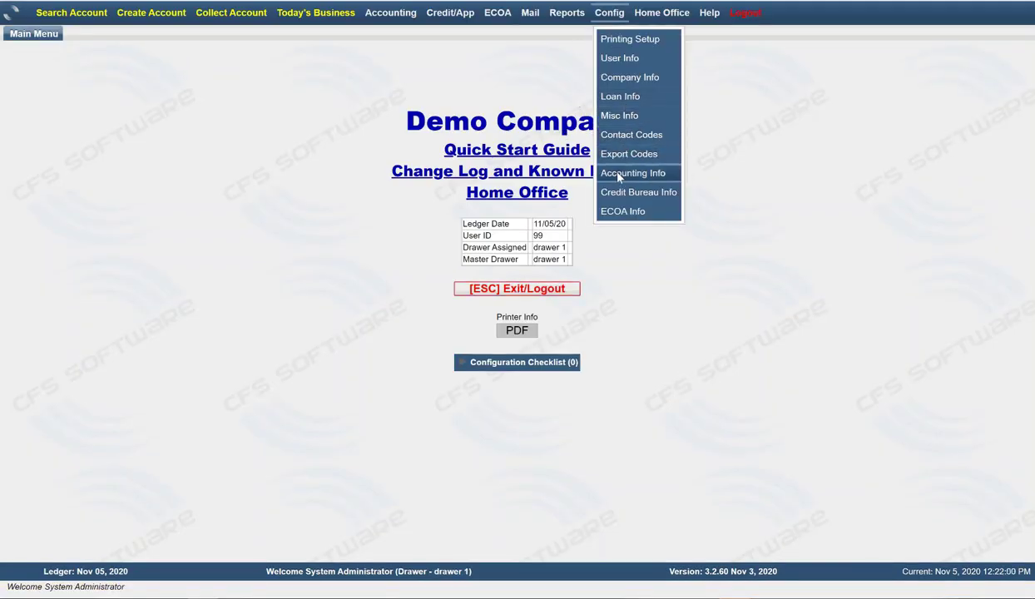
{"action": "left_click", "coordinate": [599, 171]}
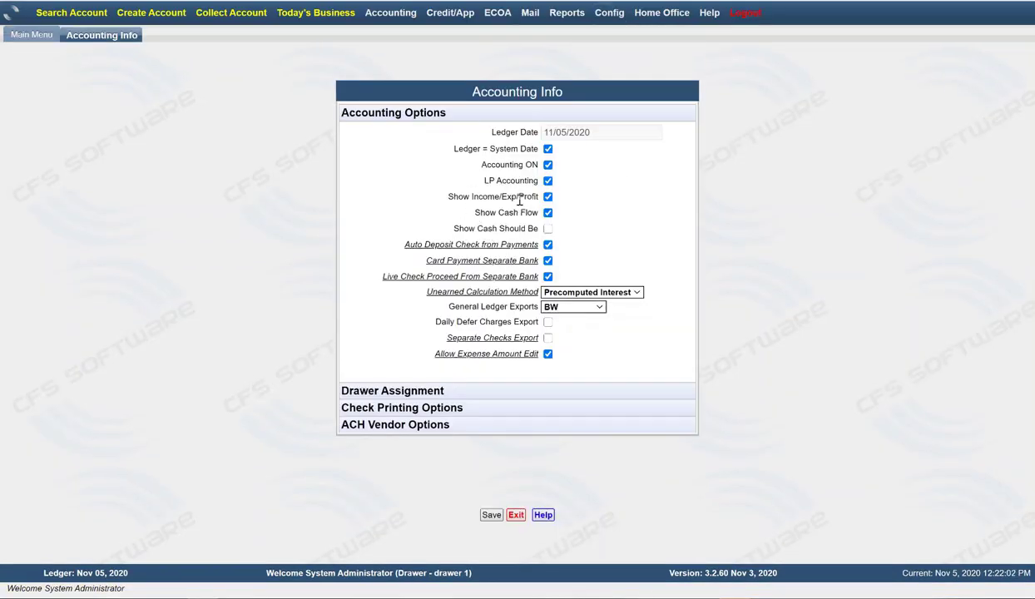
Pull the 10/01/20 Period Report and view today's Loan Register, closing each one after review
{"action": "mouse_move", "coordinate": [381, 15]}
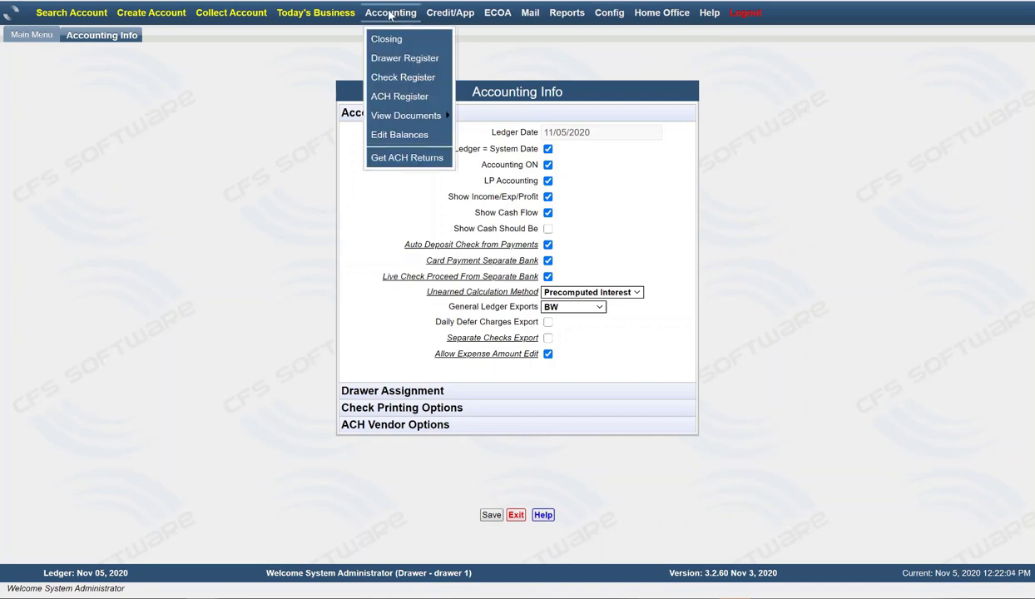
{"action": "mouse_move", "coordinate": [417, 121]}
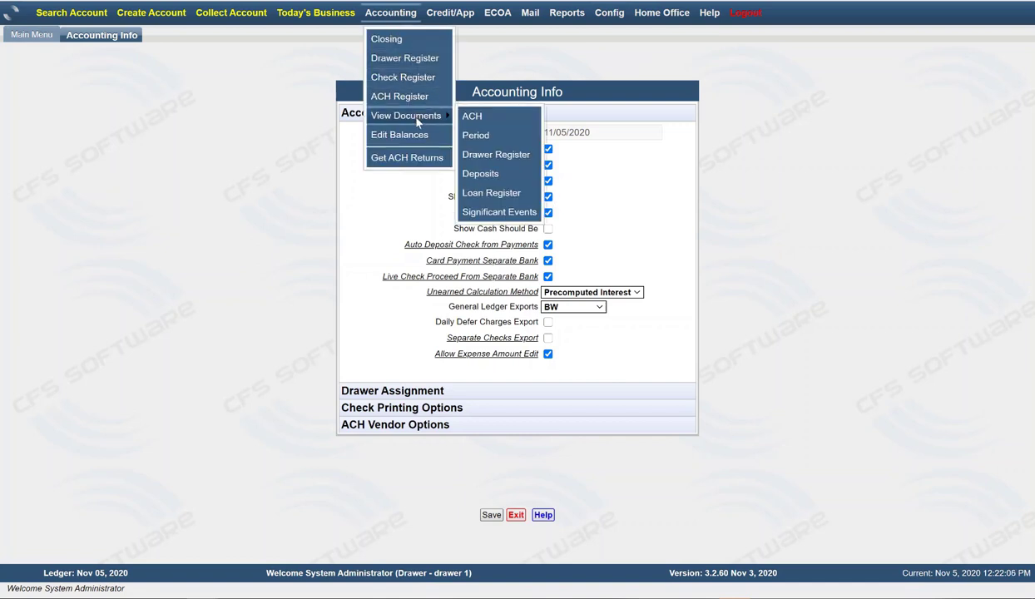
{"action": "left_click", "coordinate": [472, 135]}
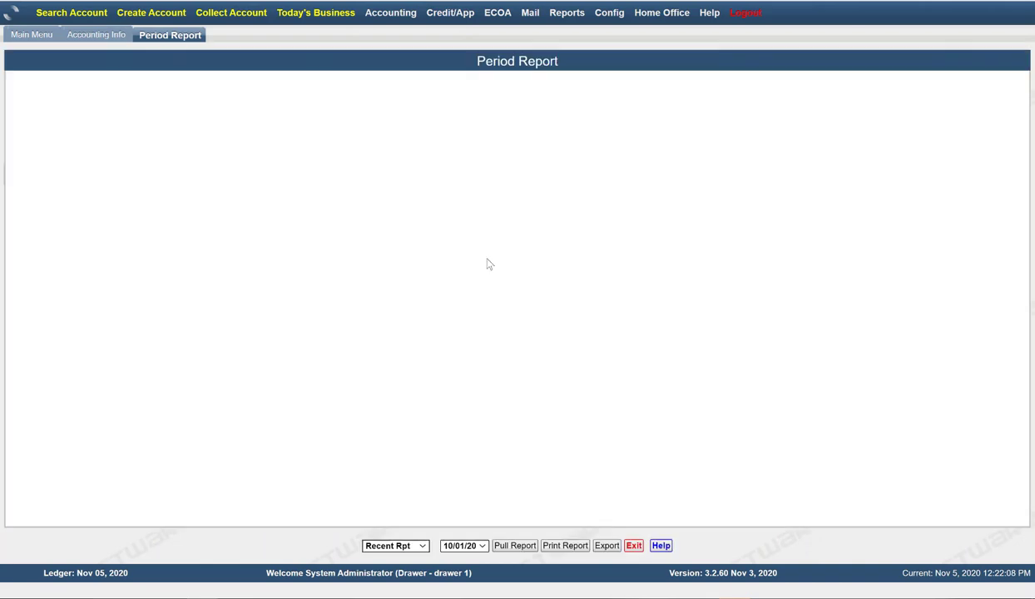
{"action": "left_click", "coordinate": [502, 547]}
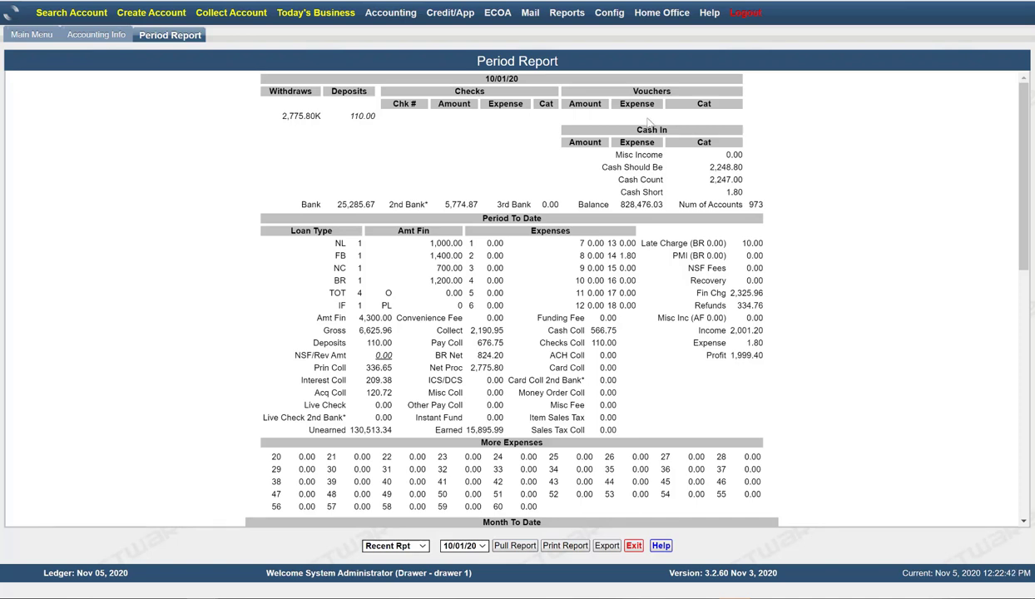
{"action": "left_click", "coordinate": [625, 543]}
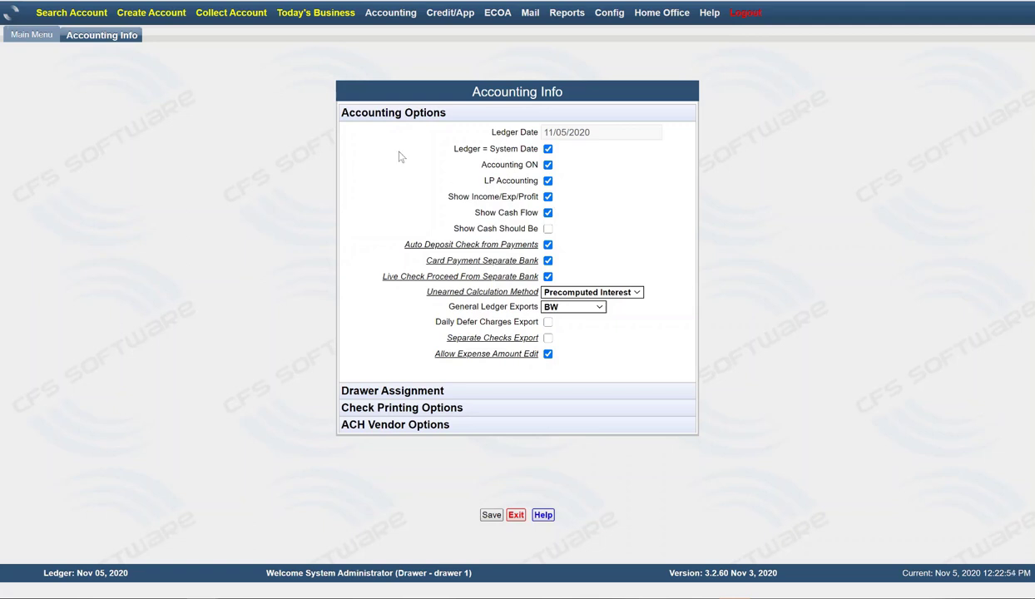
{"action": "left_click", "coordinate": [321, 18]}
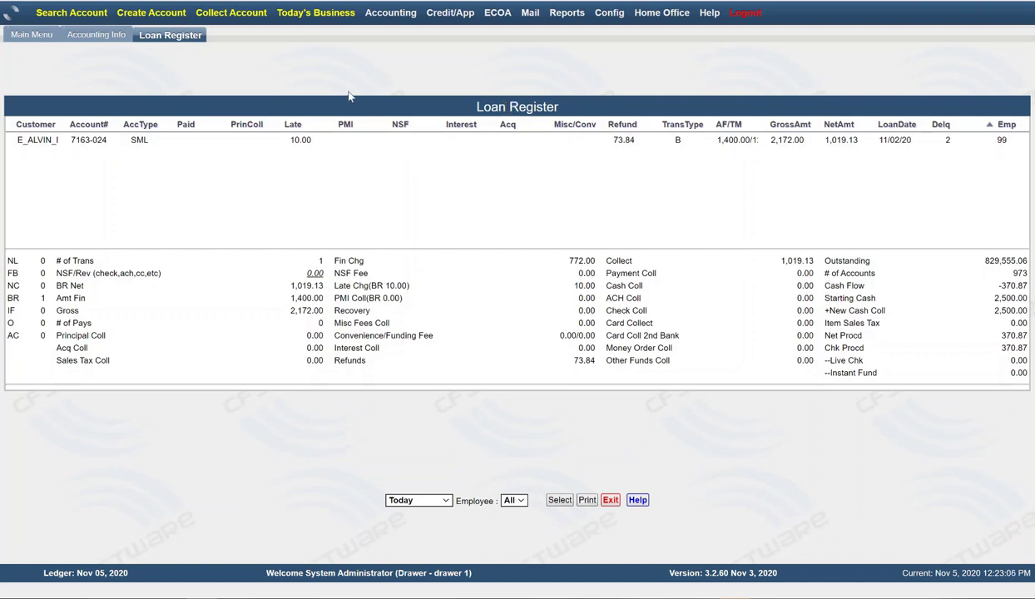
{"action": "left_click", "coordinate": [610, 499]}
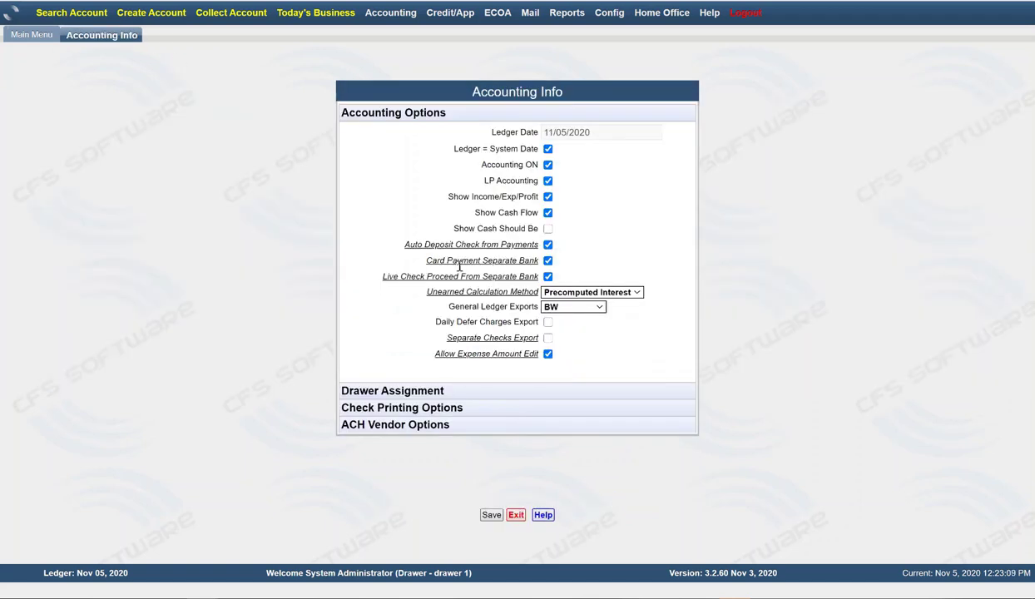
Turn on Show Cash Should Be, leave Show Cash Flow enabled, and save the accounting configuration
{"action": "left_click", "coordinate": [547, 213]}
{"action": "left_click", "coordinate": [548, 213]}
{"action": "left_click", "coordinate": [547, 229]}
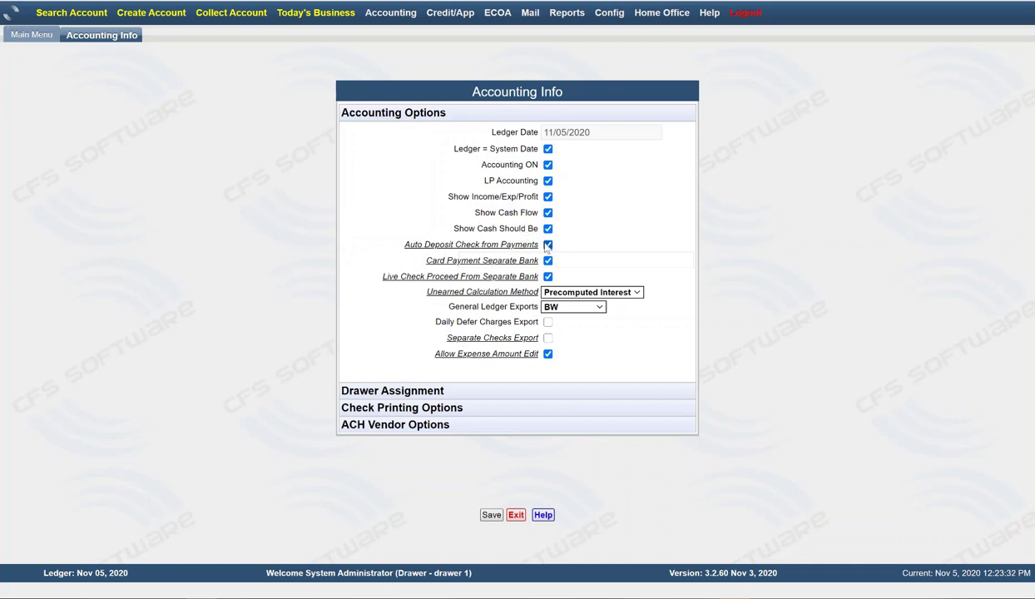
{"action": "left_click", "coordinate": [488, 517]}
{"action": "left_click", "coordinate": [464, 314]}
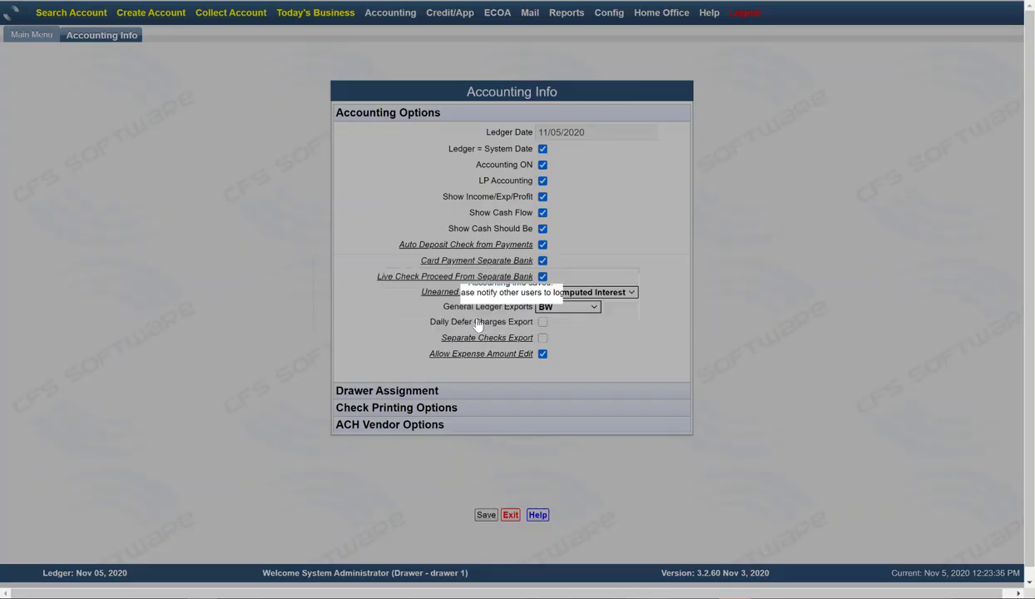
Exit Accounting Info, log out, and try to sign back in with the login ID and account password
{"action": "left_click", "coordinate": [516, 515]}
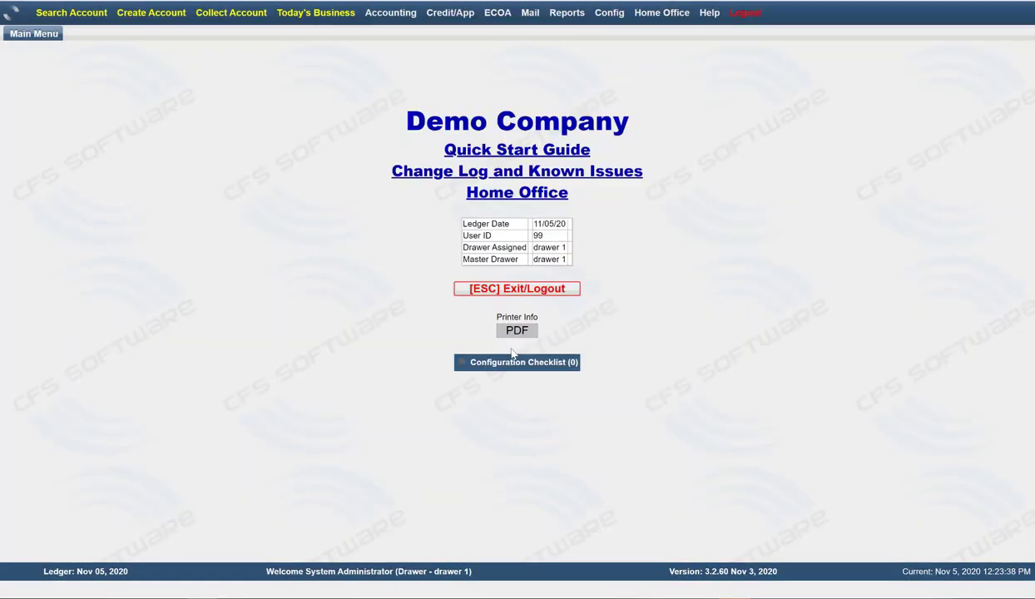
{"action": "left_click", "coordinate": [495, 289]}
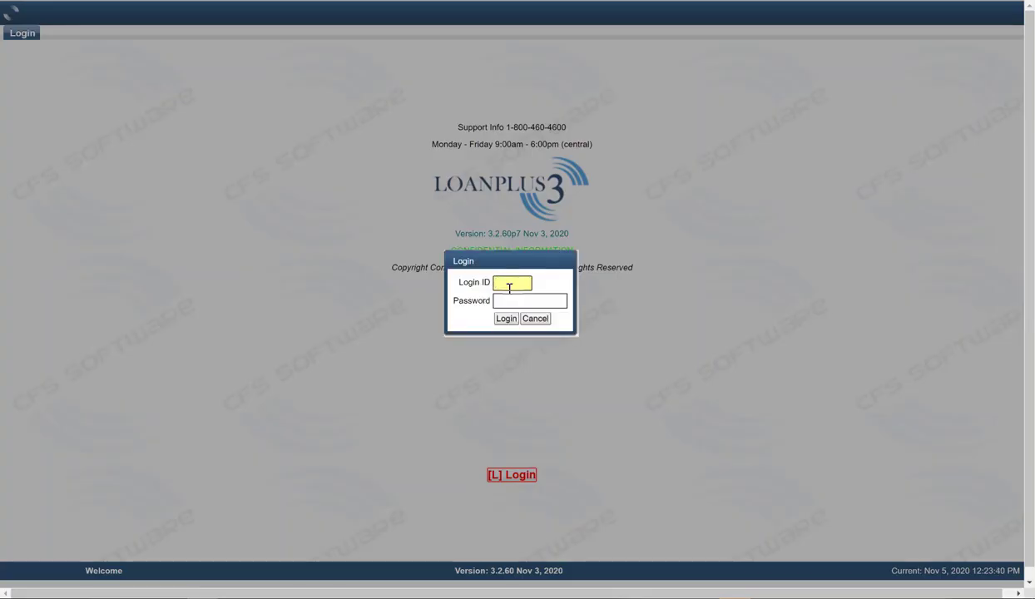
{"action": "type", "text": "99"}
{"action": "key", "text": "Tab"}
{"action": "type", "text": "*******"}
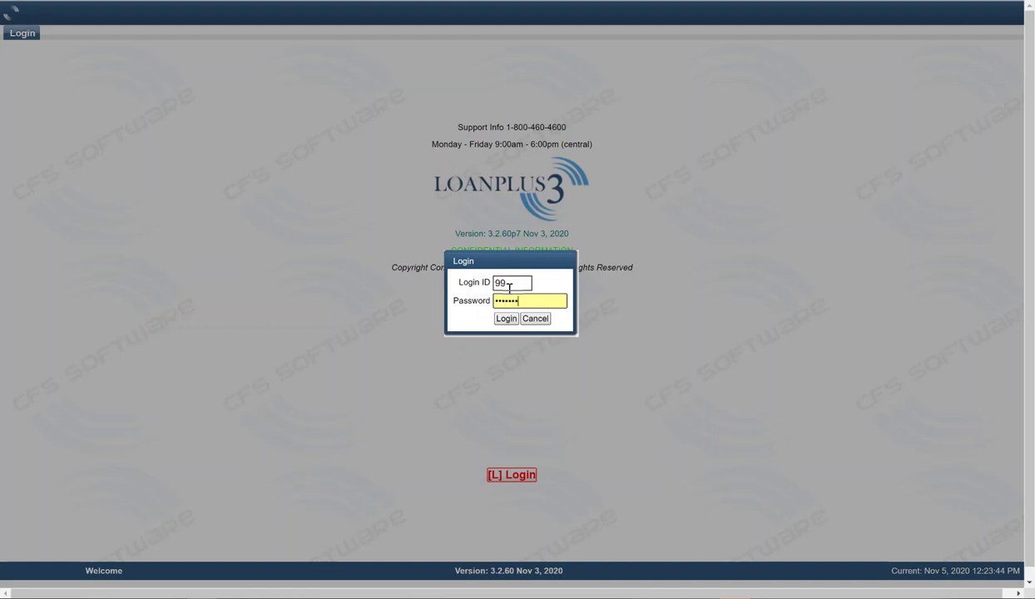
{"action": "key", "text": "Return"}
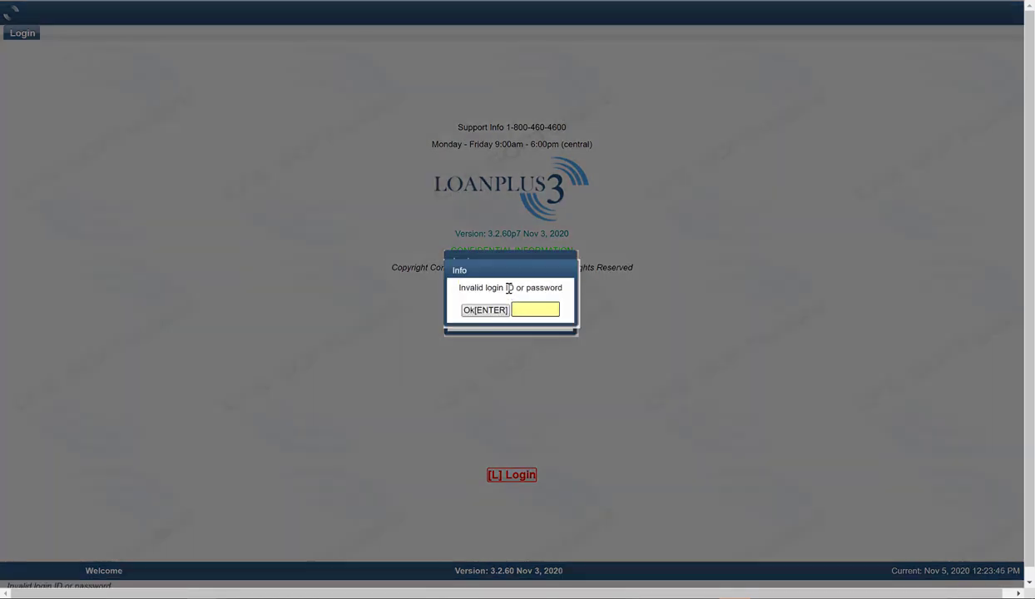
Re-enter the account password to sign in, and open Accounting Info again
{"action": "left_click", "coordinate": [489, 313]}
{"action": "key", "text": "Tab"}
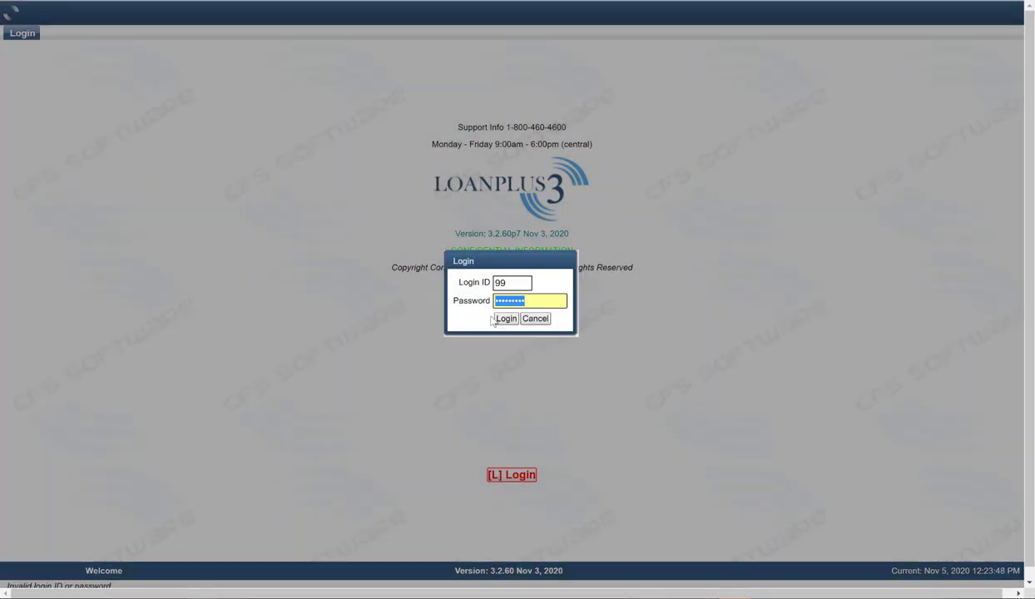
{"action": "type", "text": "********"}
{"action": "key", "text": "Return"}
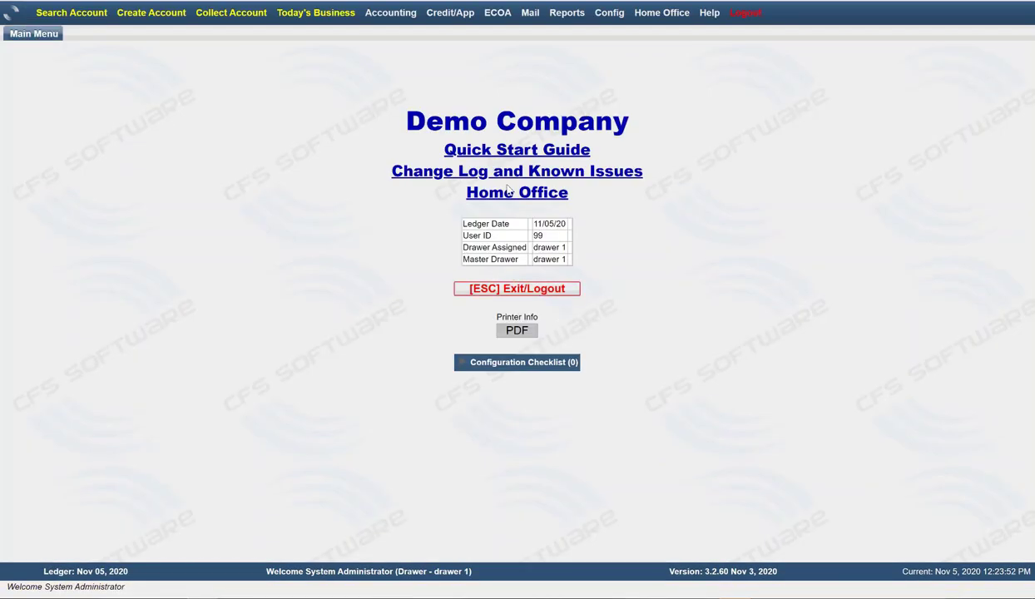
{"action": "mouse_move", "coordinate": [602, 15]}
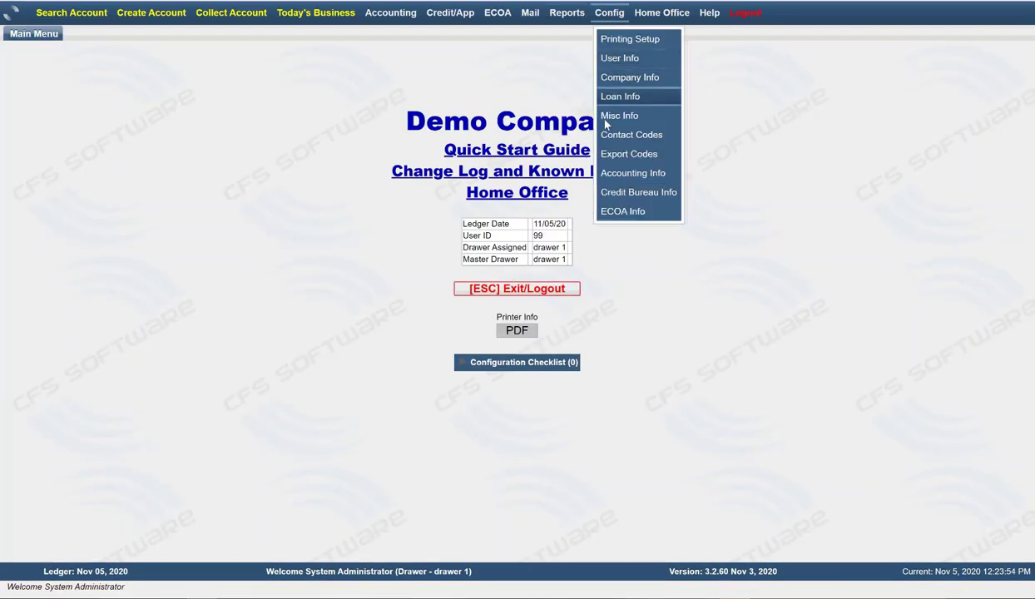
{"action": "left_click", "coordinate": [616, 172]}
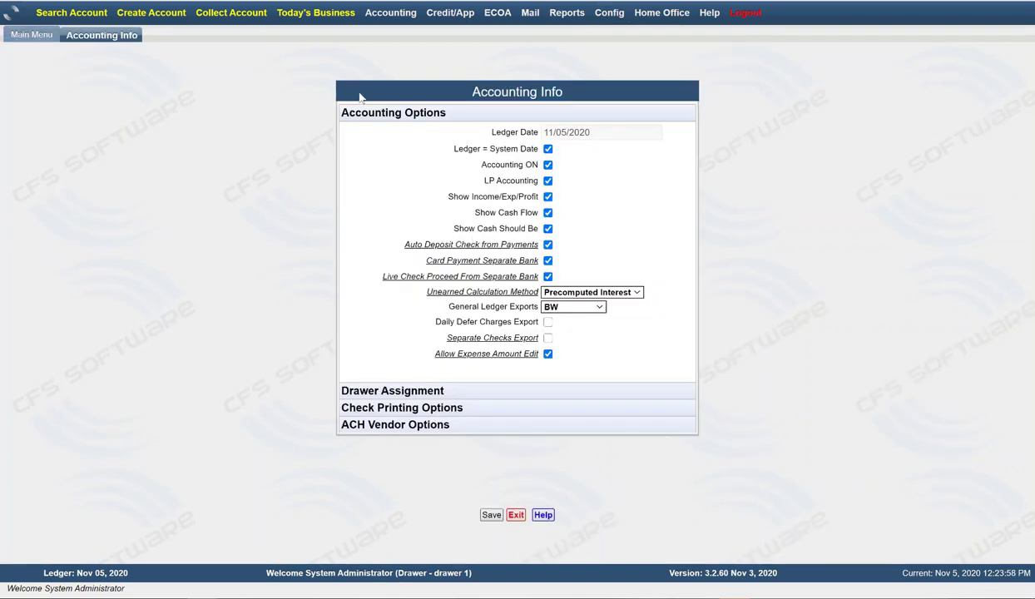
Open the Closing process, confirm that all other users are logged out, and continue to the Cash Count stage
{"action": "mouse_move", "coordinate": [395, 14]}
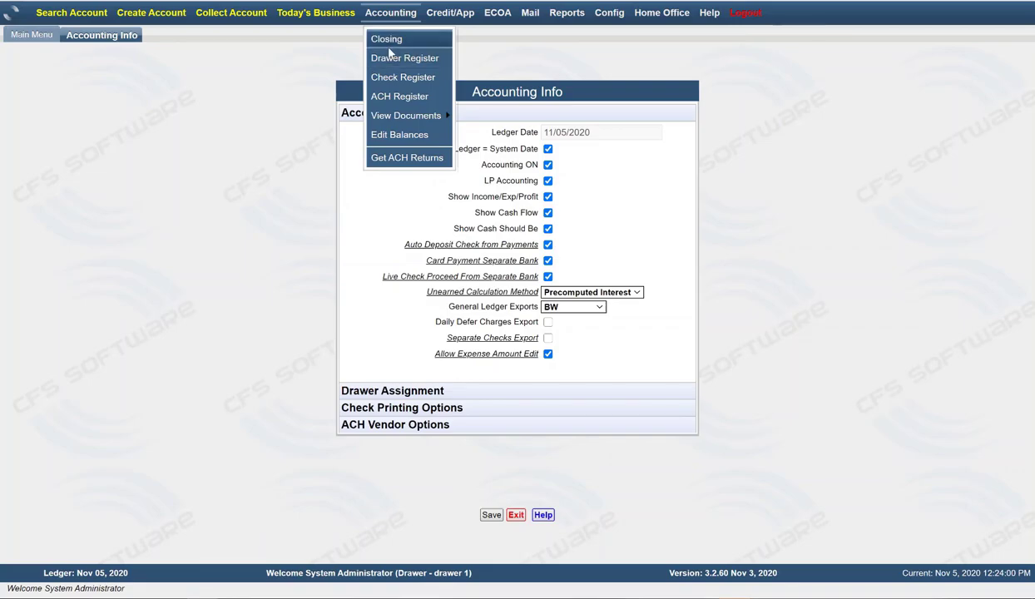
{"action": "left_click", "coordinate": [381, 38]}
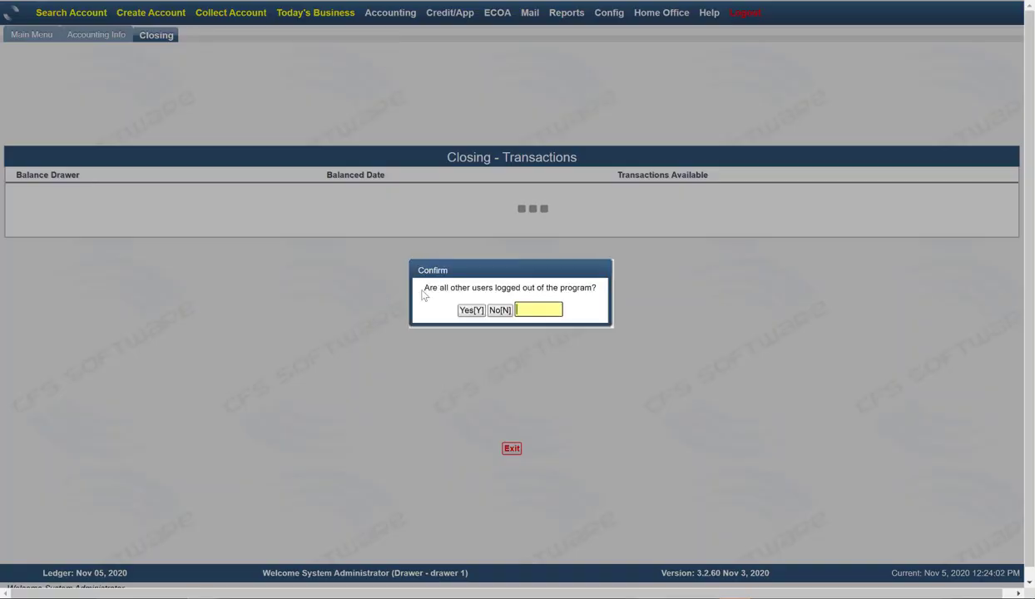
{"action": "left_click", "coordinate": [470, 313]}
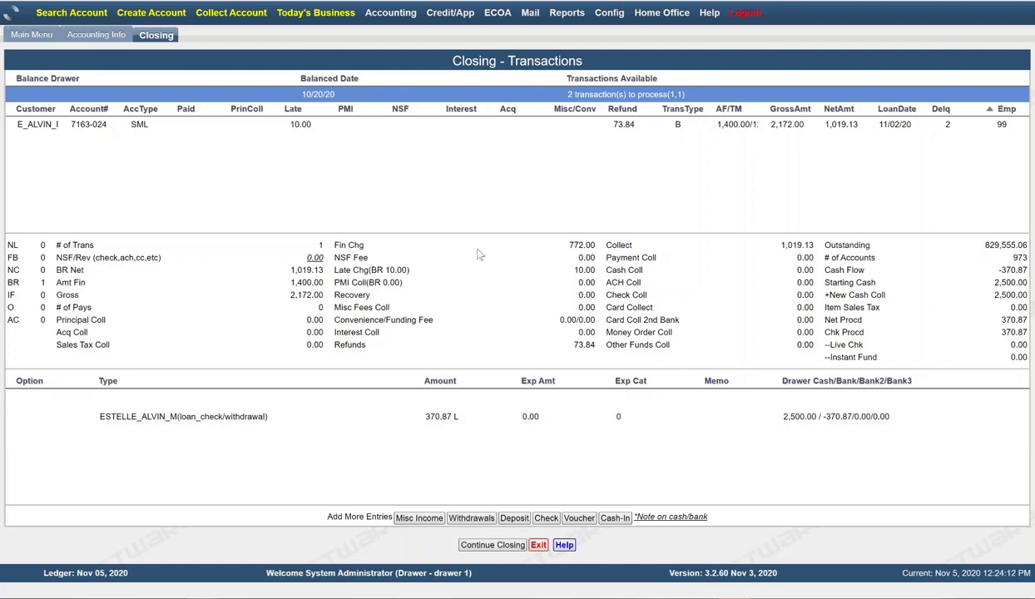
{"action": "left_click", "coordinate": [488, 546]}
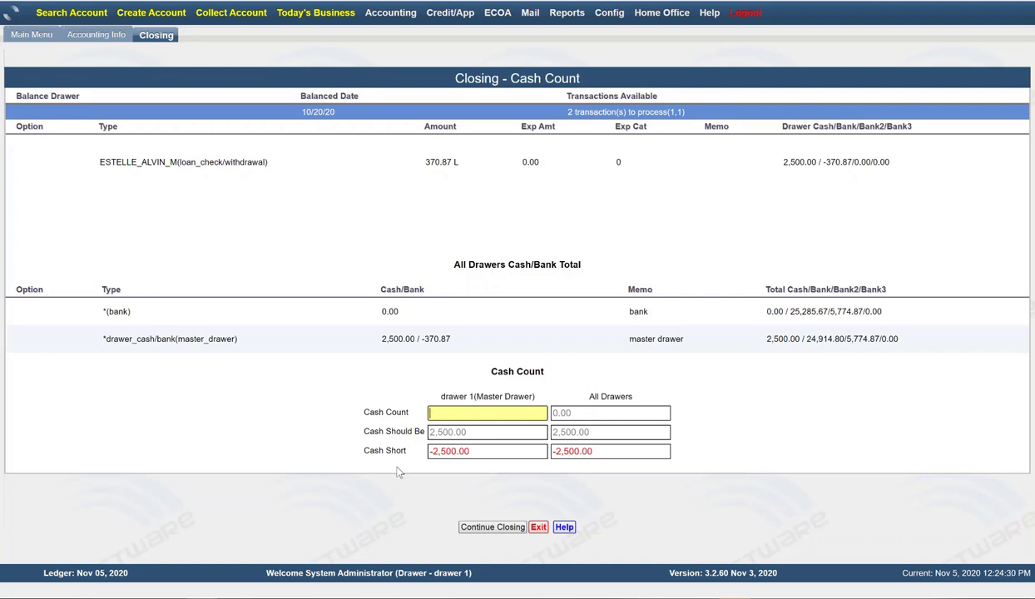
Check the Accounting Options against the closing's Cash Count page, and exit the closing without completing it
{"action": "left_click", "coordinate": [107, 40]}
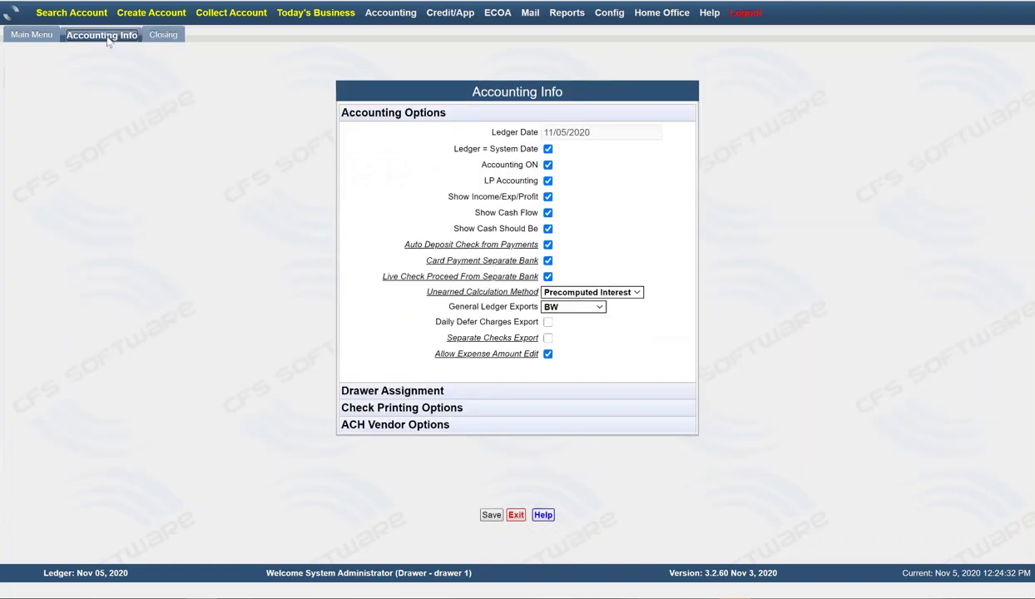
{"action": "left_click", "coordinate": [155, 38]}
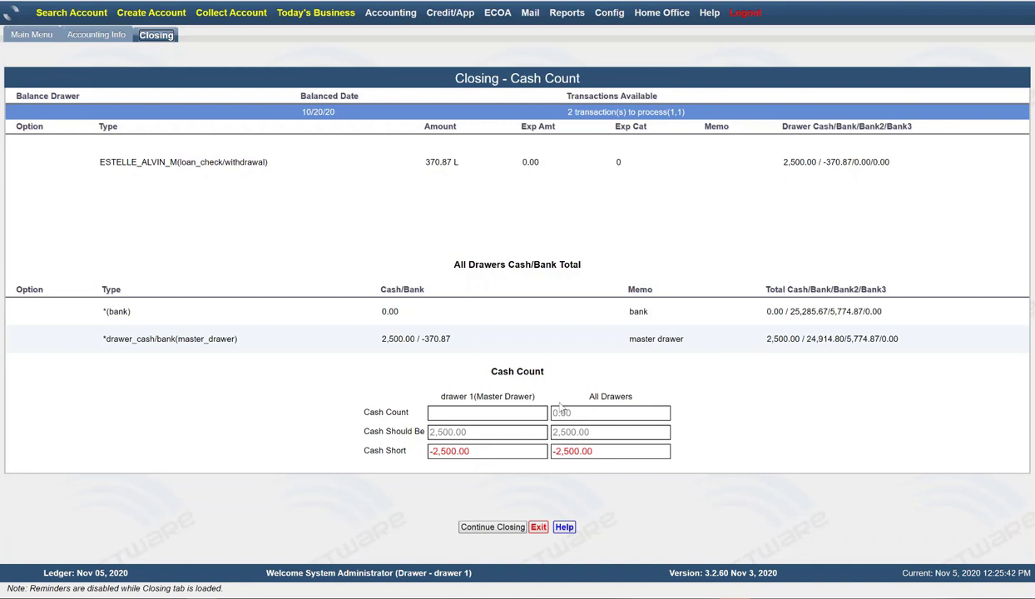
{"action": "left_click", "coordinate": [539, 527]}
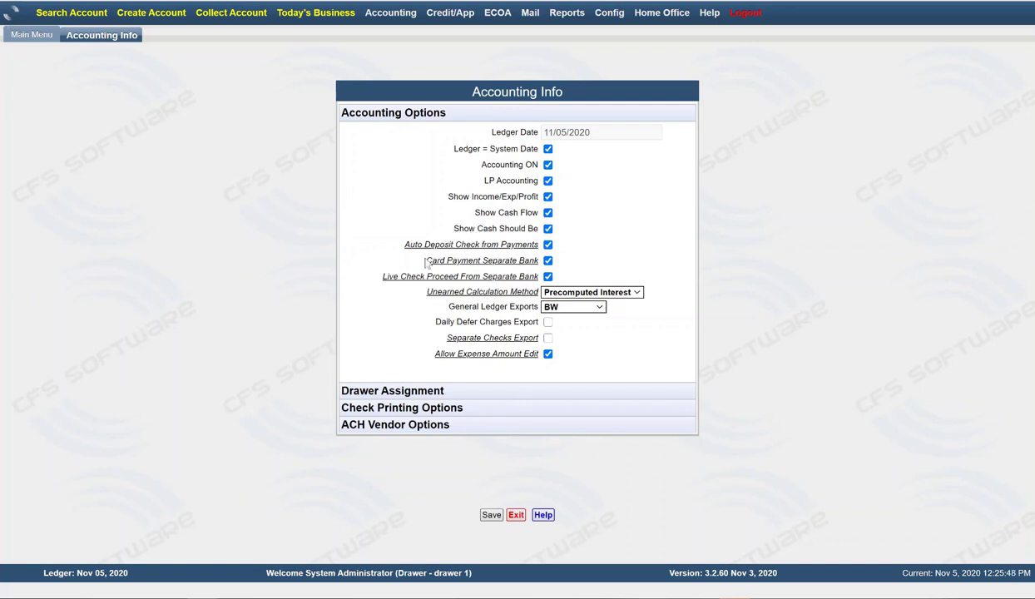
Read the explanation of Auto Deposit Check from Payments, and open the Closing transactions, confirming that all other users are logged out
{"action": "mouse_move", "coordinate": [452, 246]}
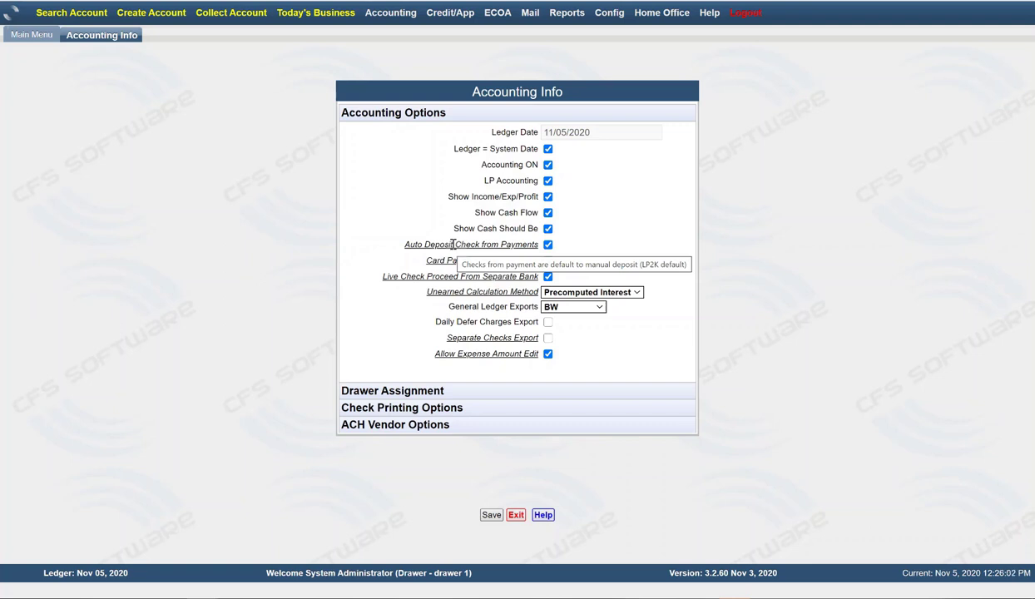
{"action": "left_click", "coordinate": [382, 16]}
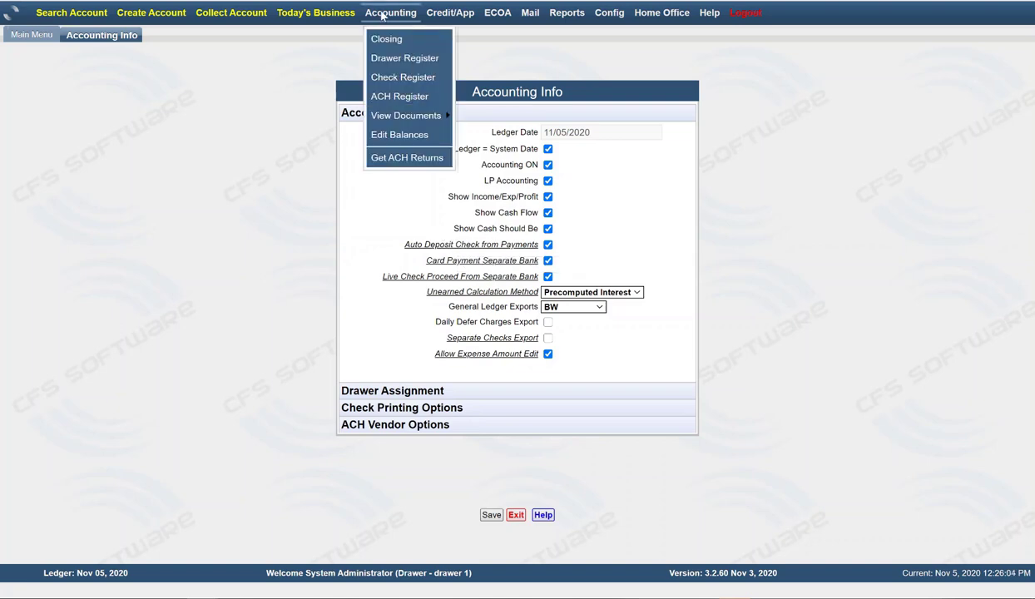
{"action": "left_click", "coordinate": [389, 38]}
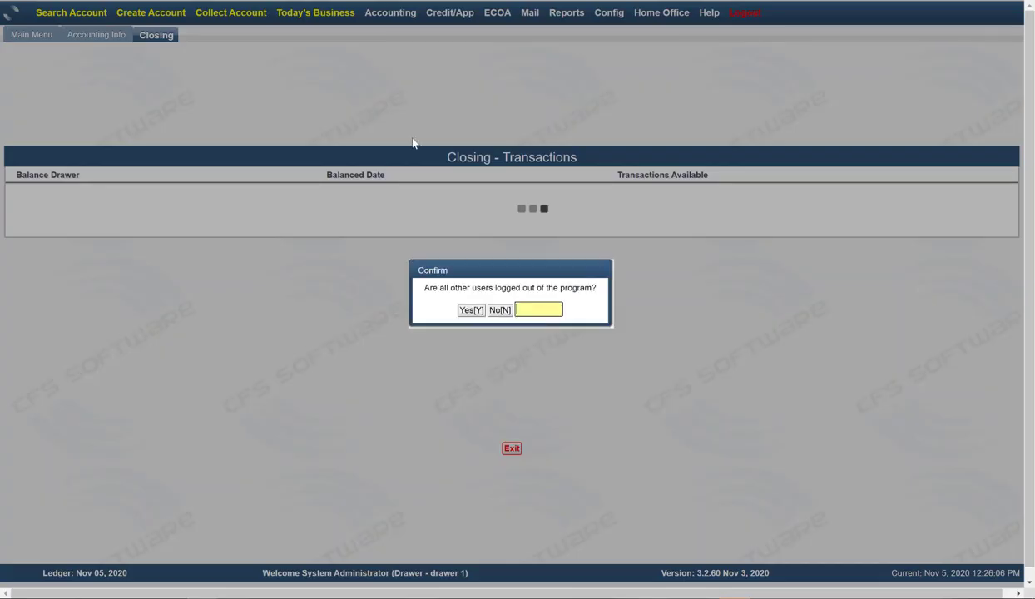
{"action": "left_click", "coordinate": [466, 308]}
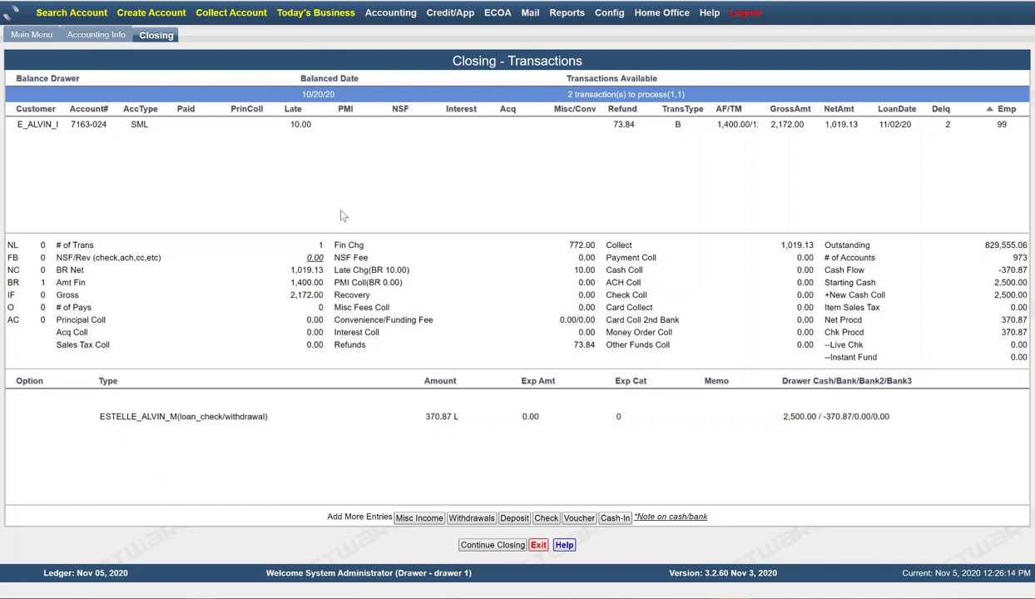
Check the Card Payment Separate Bank option in Accounting Info against the Drawer Cash, Bank and Bank2 columns of the reopened Closing transactions
{"action": "left_click", "coordinate": [95, 35]}
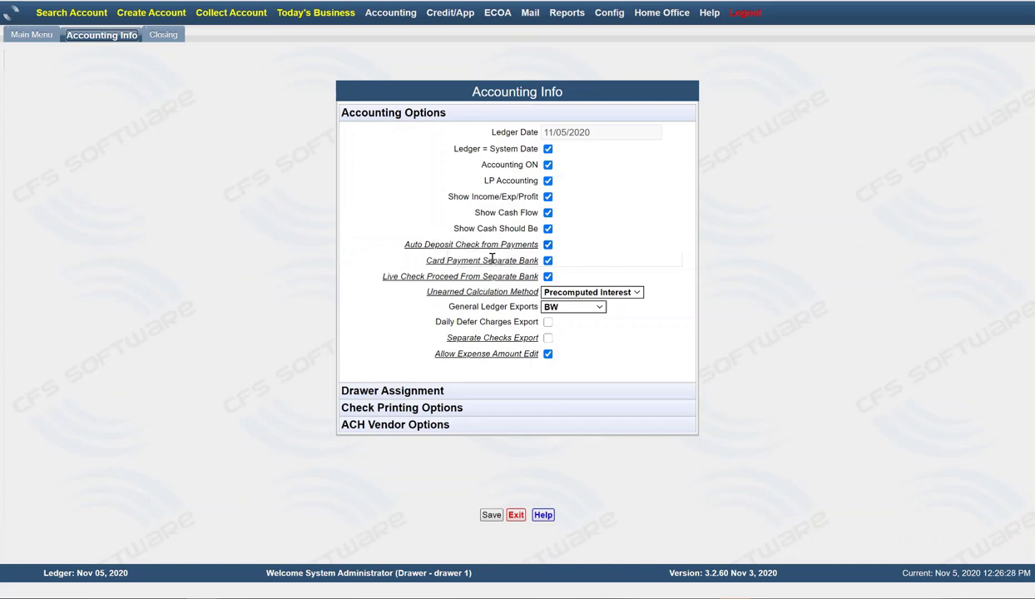
{"action": "mouse_move", "coordinate": [491, 260]}
{"action": "left_click", "coordinate": [379, 17]}
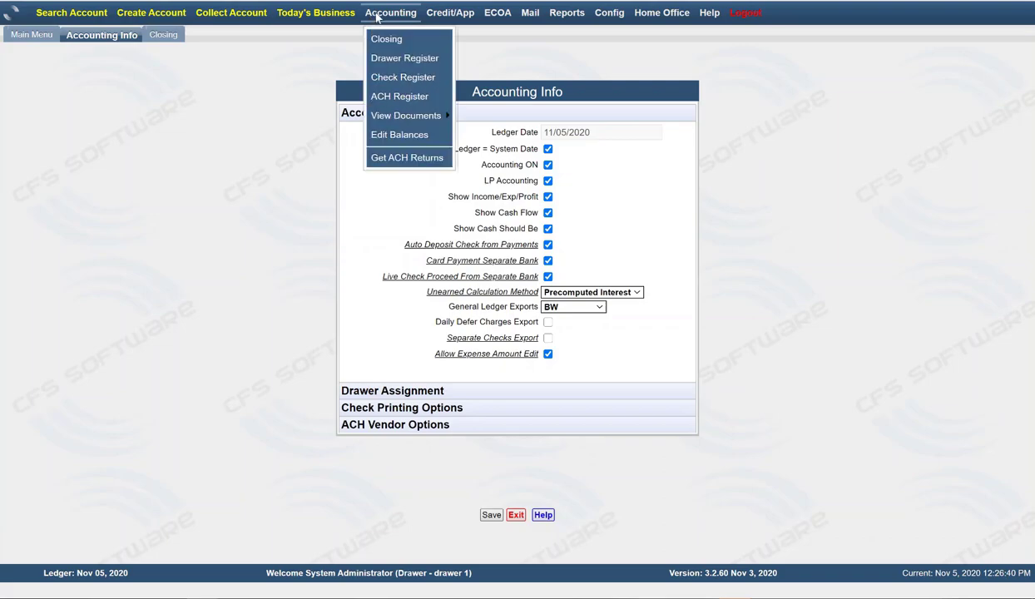
{"action": "left_click", "coordinate": [390, 39]}
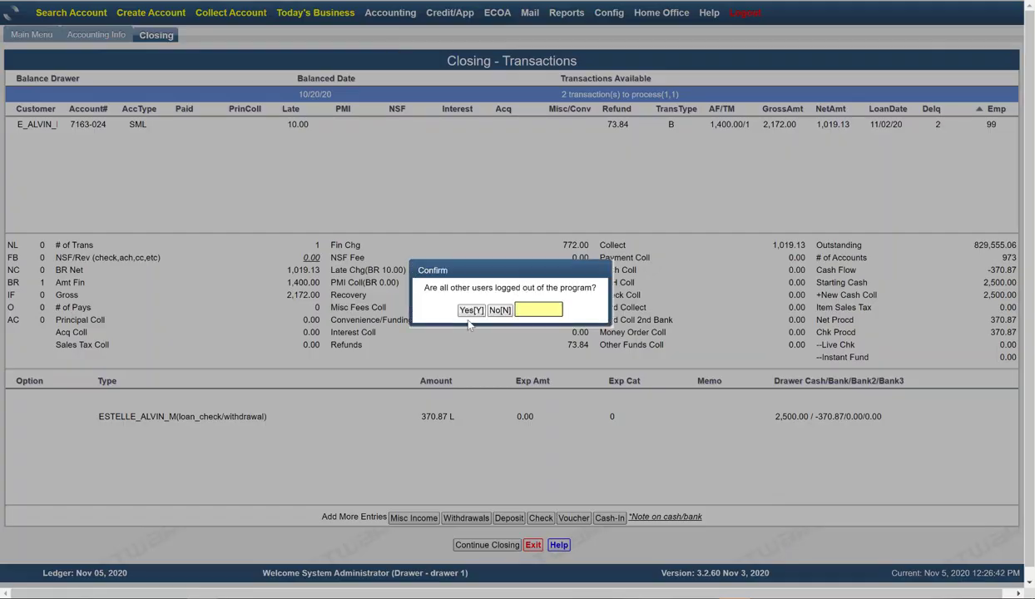
{"action": "left_click", "coordinate": [458, 301]}
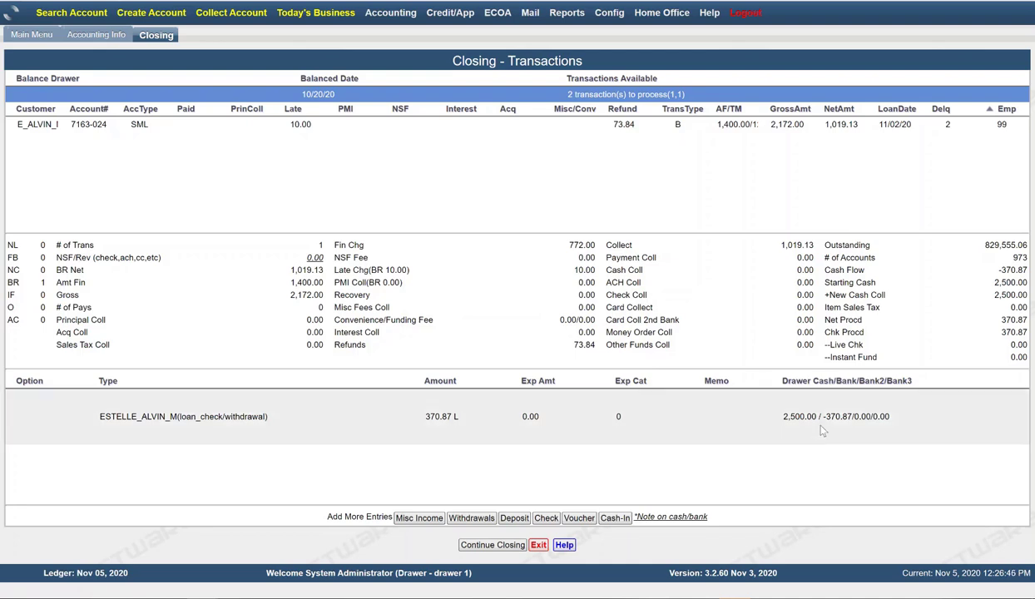
{"action": "left_click_drag", "start_coordinate": [820, 417], "coordinate": [754, 413]}
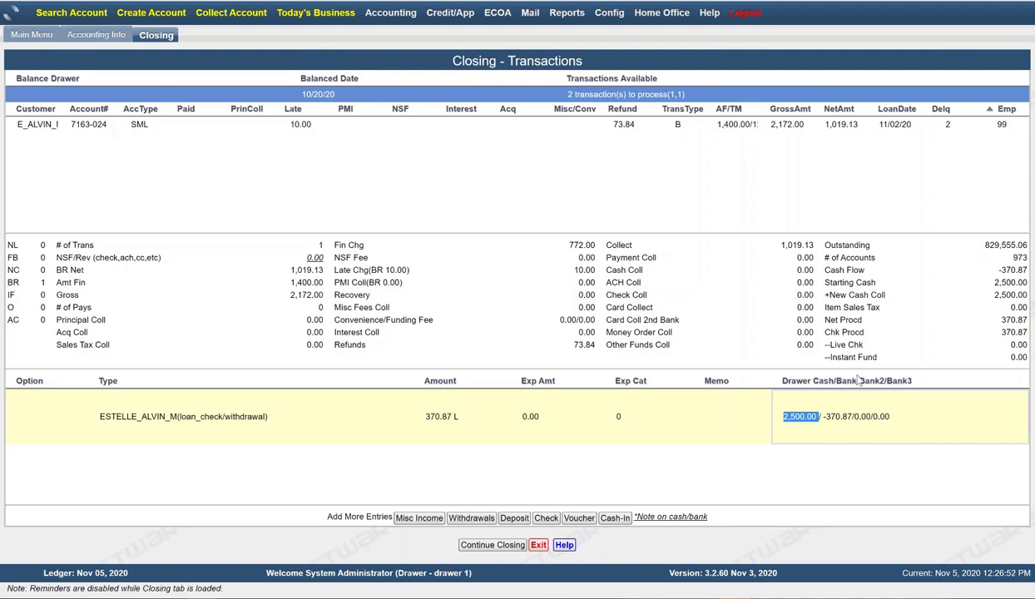
{"action": "left_click_drag", "start_coordinate": [858, 380], "coordinate": [836, 381]}
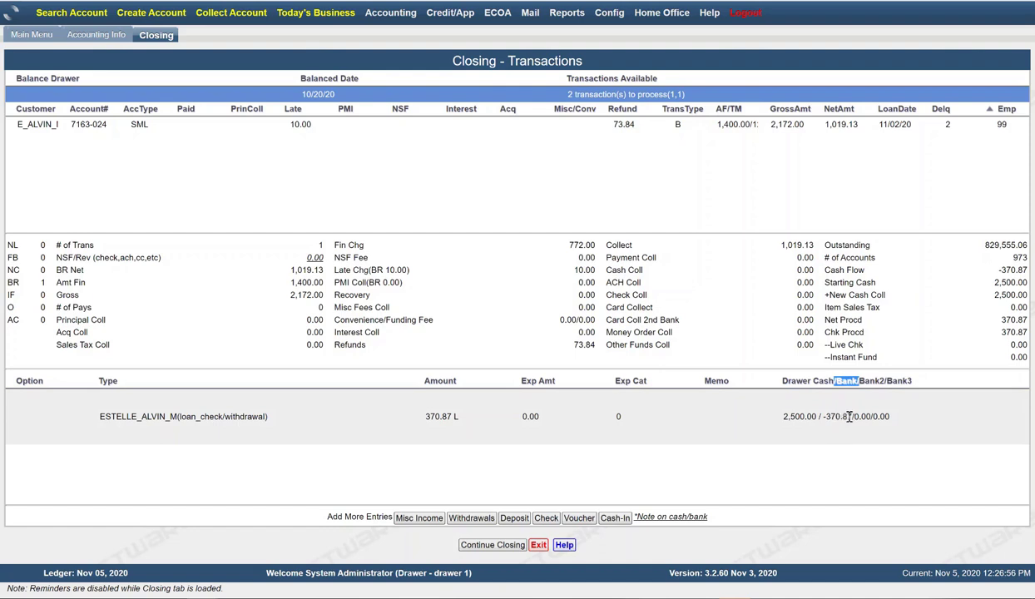
{"action": "double_click", "coordinate": [826, 417]}
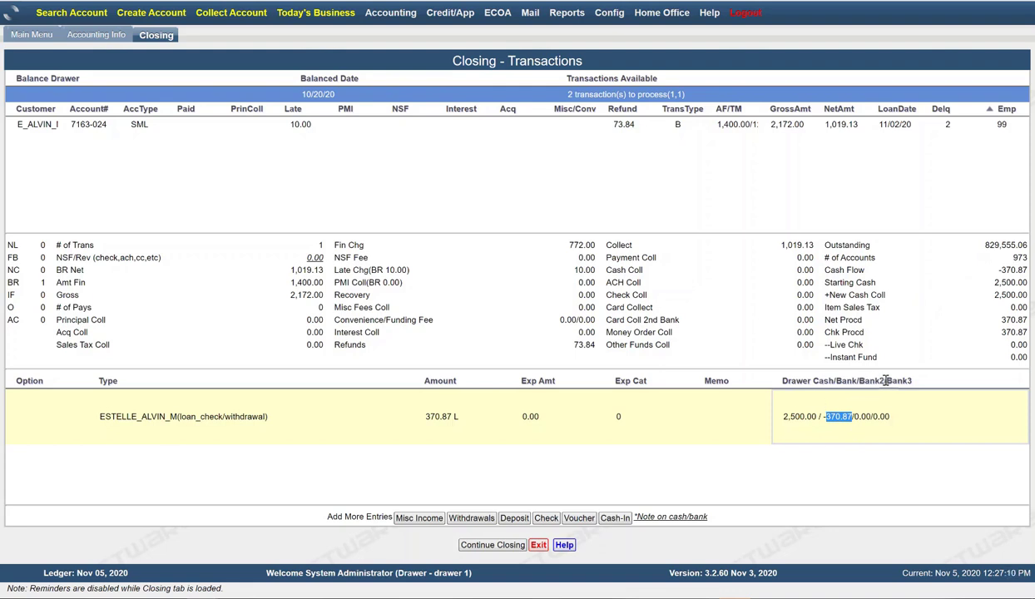
{"action": "left_click_drag", "start_coordinate": [883, 380], "coordinate": [859, 381]}
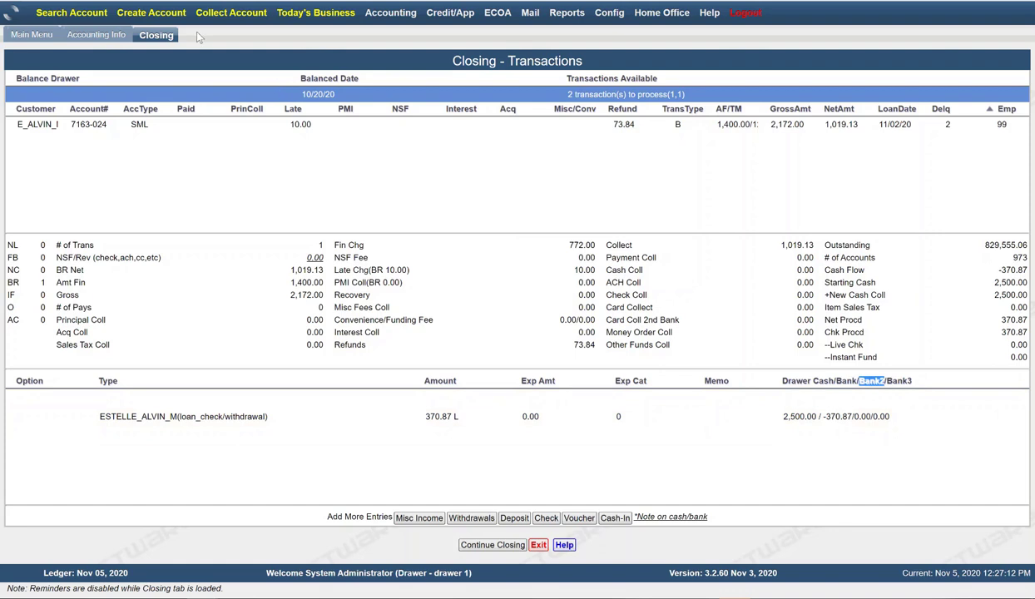
Compare the separate-bank options in Accounting Info with the Bank3 column of the Closing transactions
{"action": "left_click", "coordinate": [103, 39]}
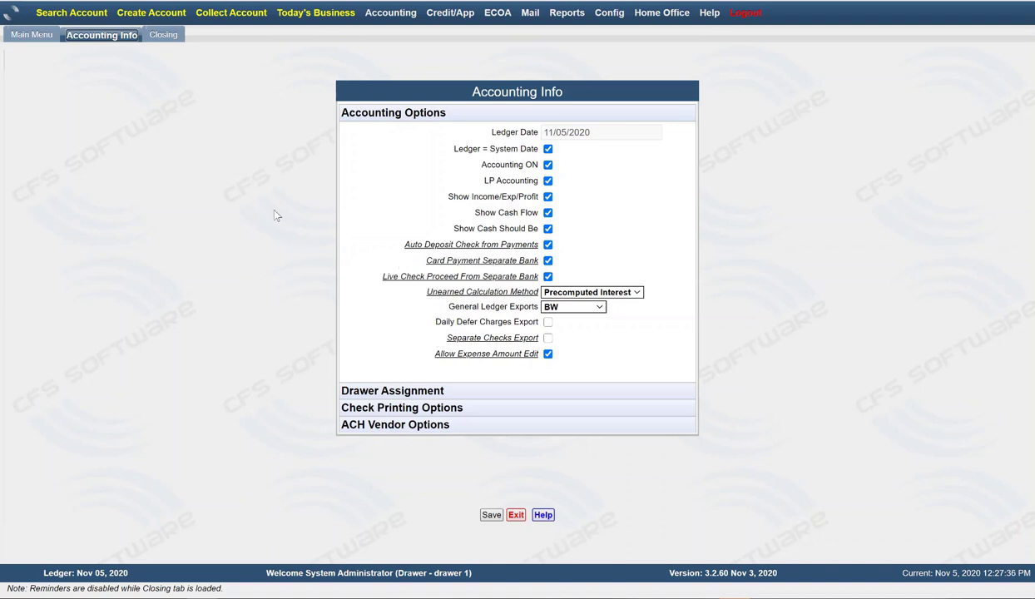
{"action": "left_click", "coordinate": [385, 13]}
{"action": "left_click", "coordinate": [165, 36]}
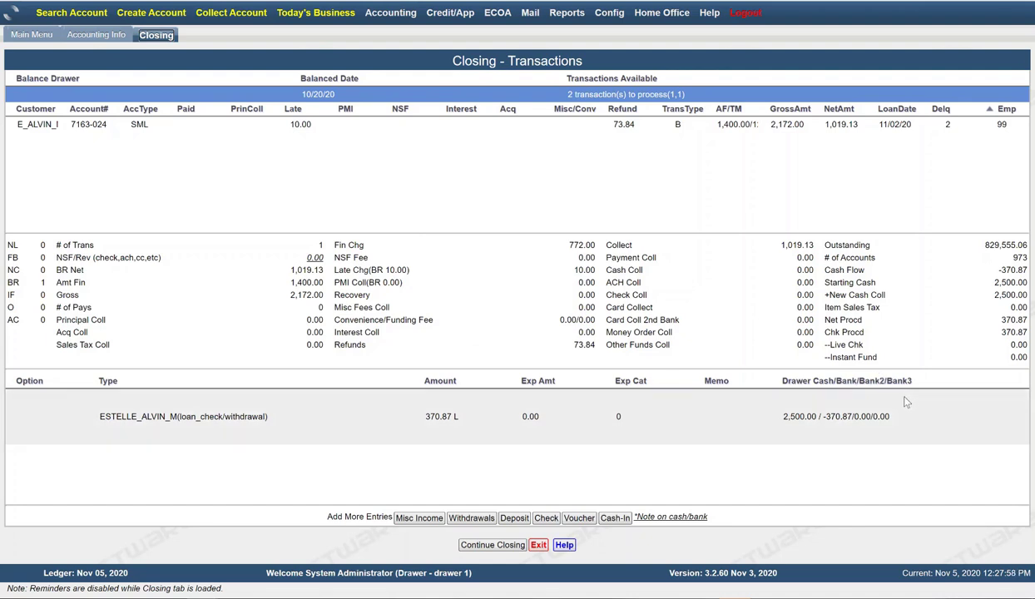
Review the Unearned Calculation Method choices in Accounting Info, Simple Interest and Precomputed Interest, together with the option's explanation
{"action": "left_click", "coordinate": [109, 38]}
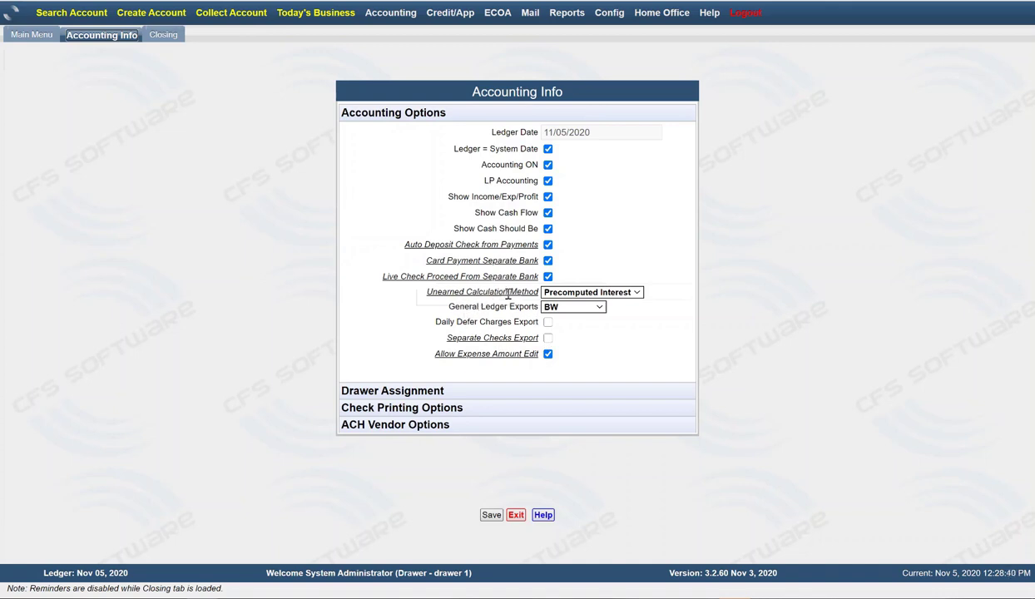
{"action": "left_click", "coordinate": [619, 293]}
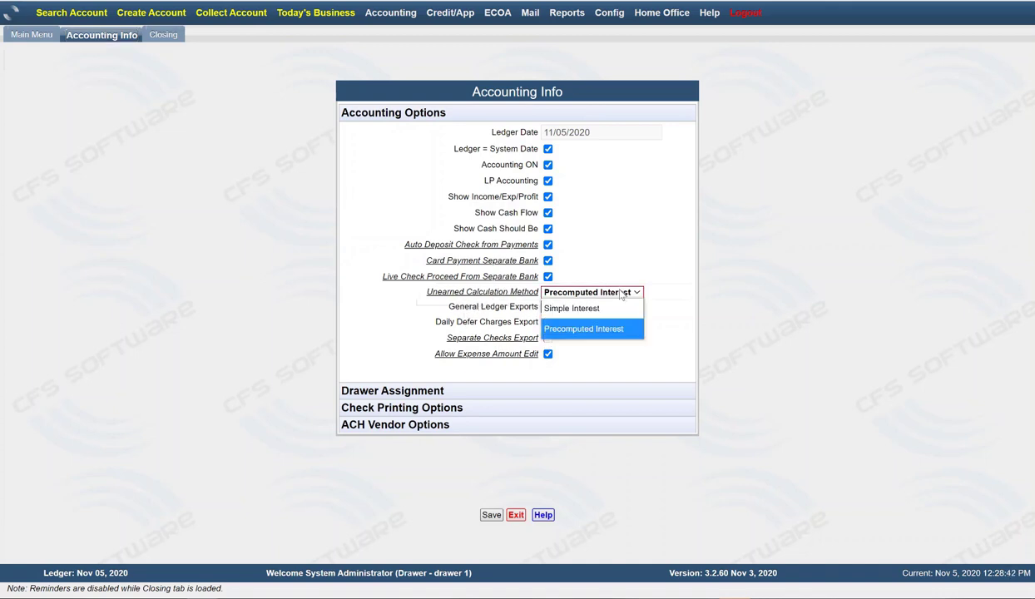
{"action": "left_click", "coordinate": [634, 267]}
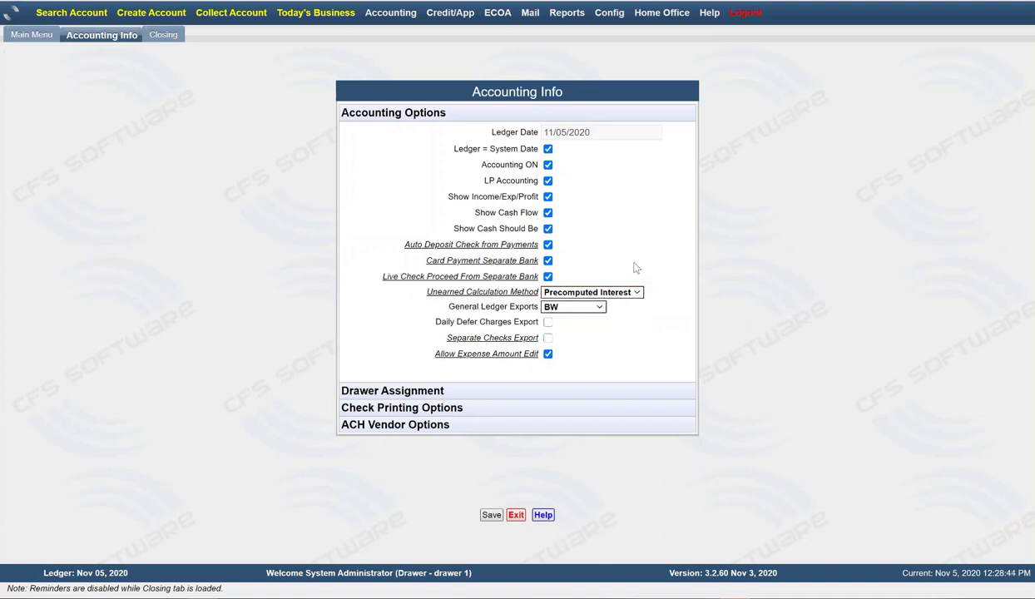
{"action": "mouse_move", "coordinate": [486, 294]}
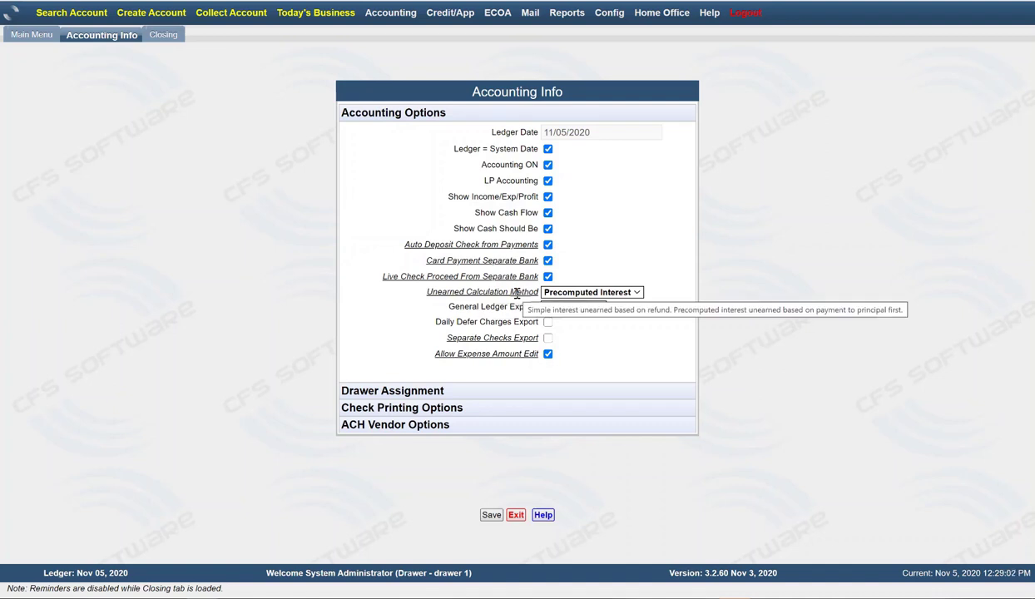
{"action": "left_click", "coordinate": [643, 296]}
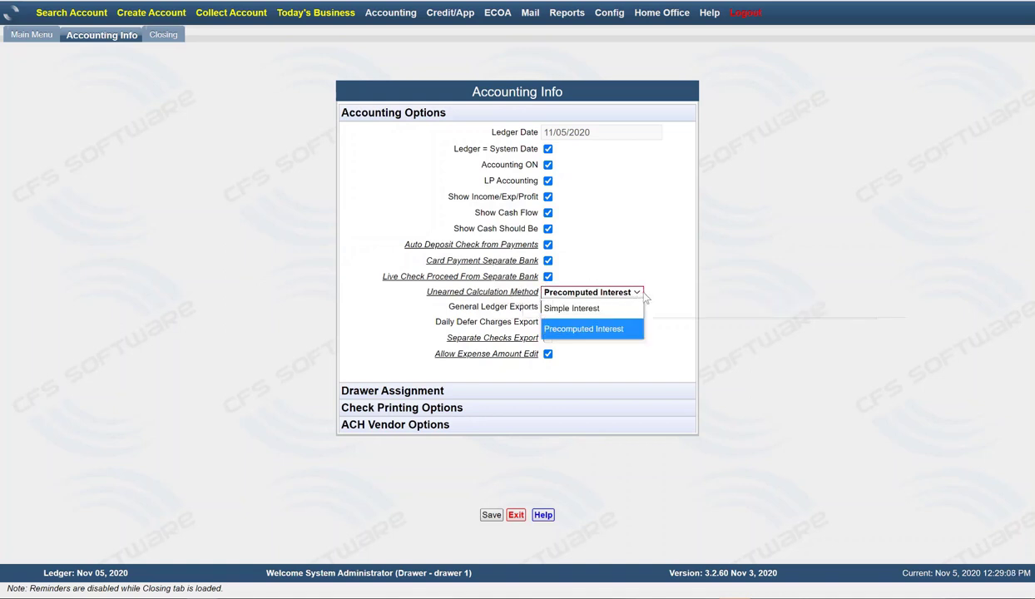
{"action": "left_click", "coordinate": [674, 331]}
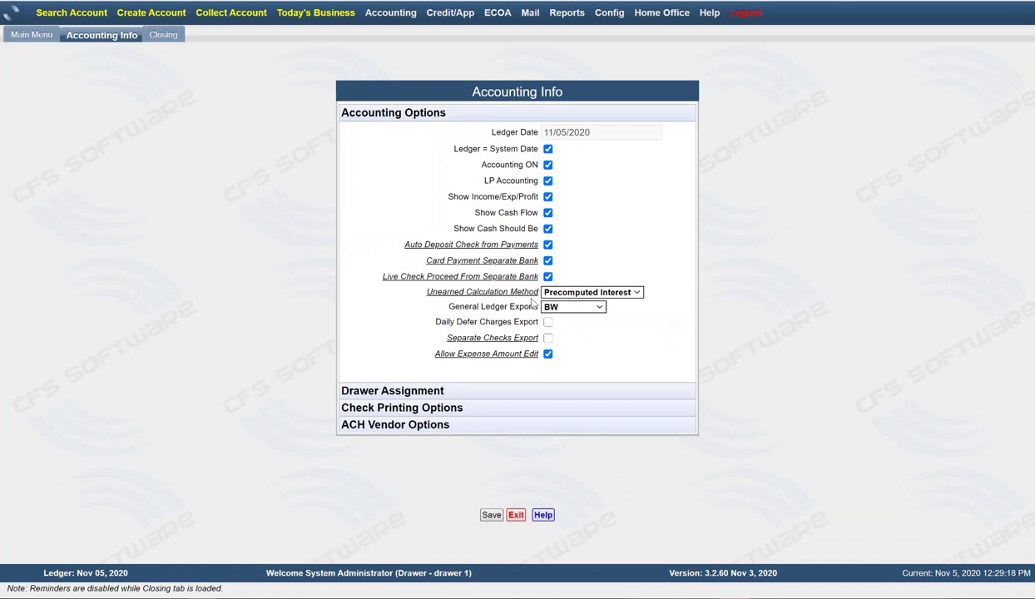
{"action": "left_click", "coordinate": [638, 292]}
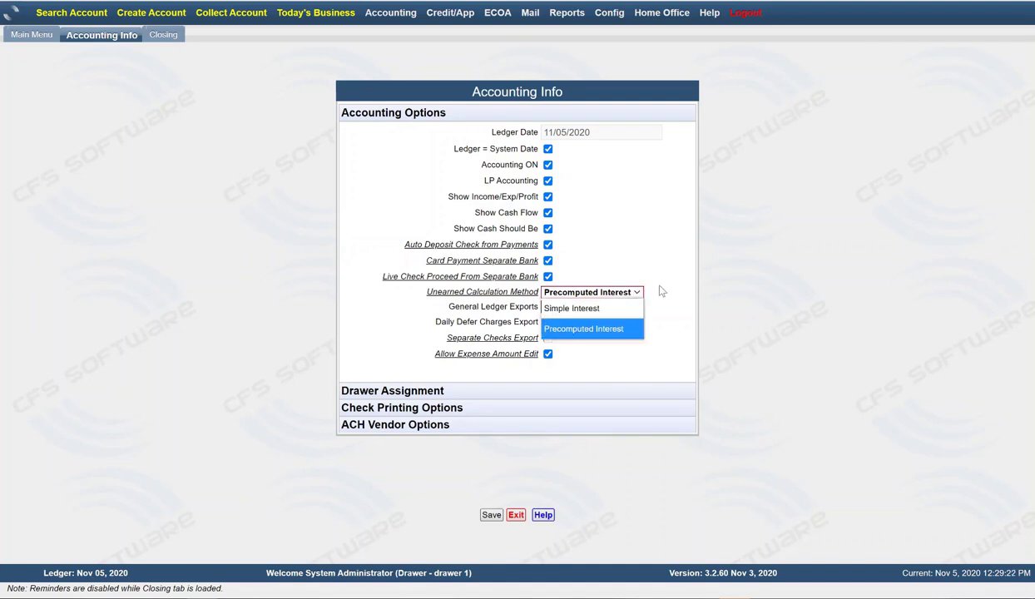
{"action": "left_click", "coordinate": [661, 271]}
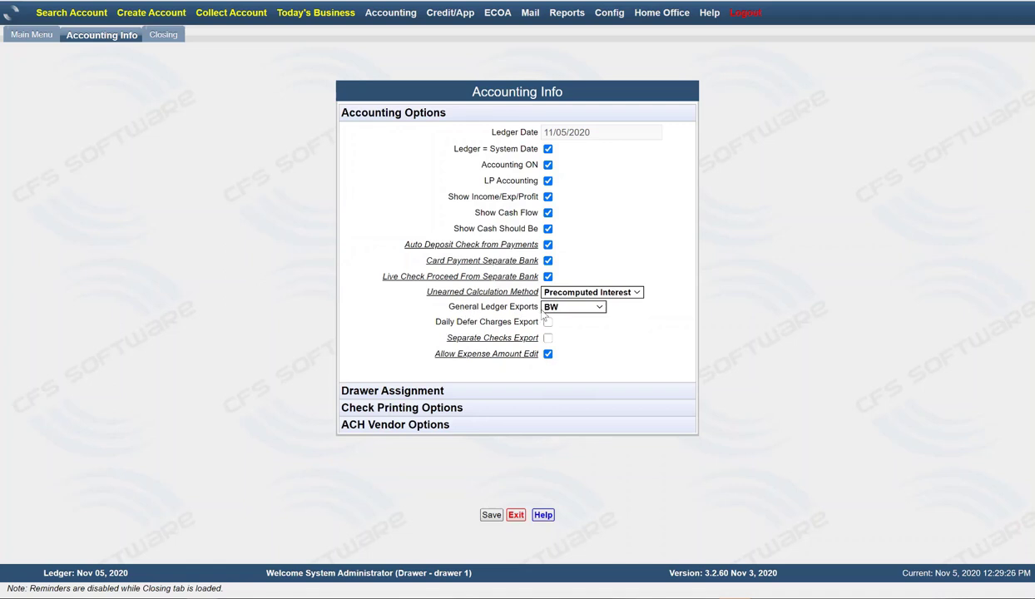
Review the General Ledger Exports choices, BW and QuickBooks, and the explanation of the Separate Checks Export option
{"action": "left_click", "coordinate": [600, 307]}
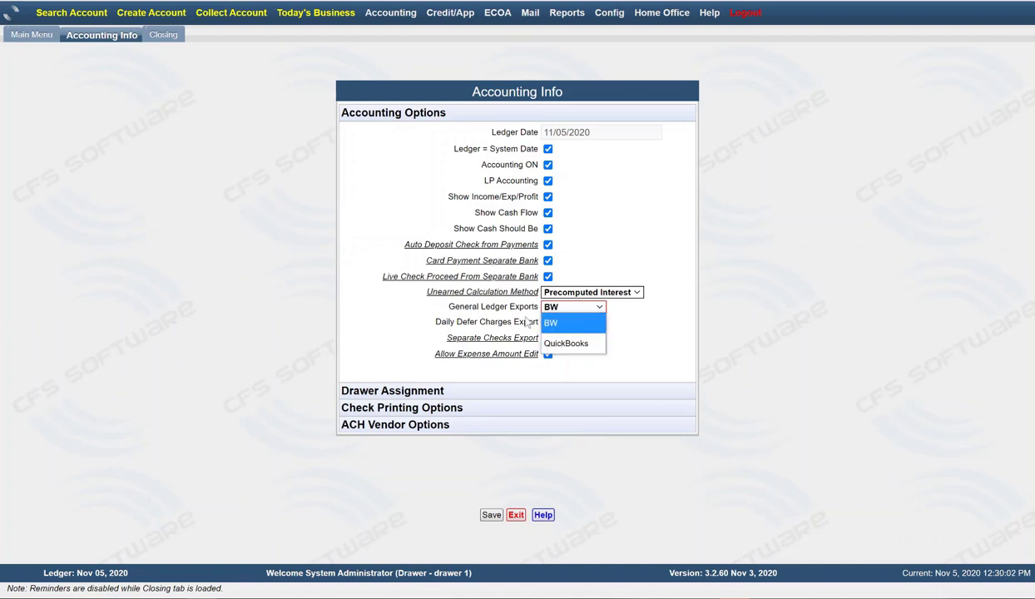
{"action": "left_click", "coordinate": [619, 254]}
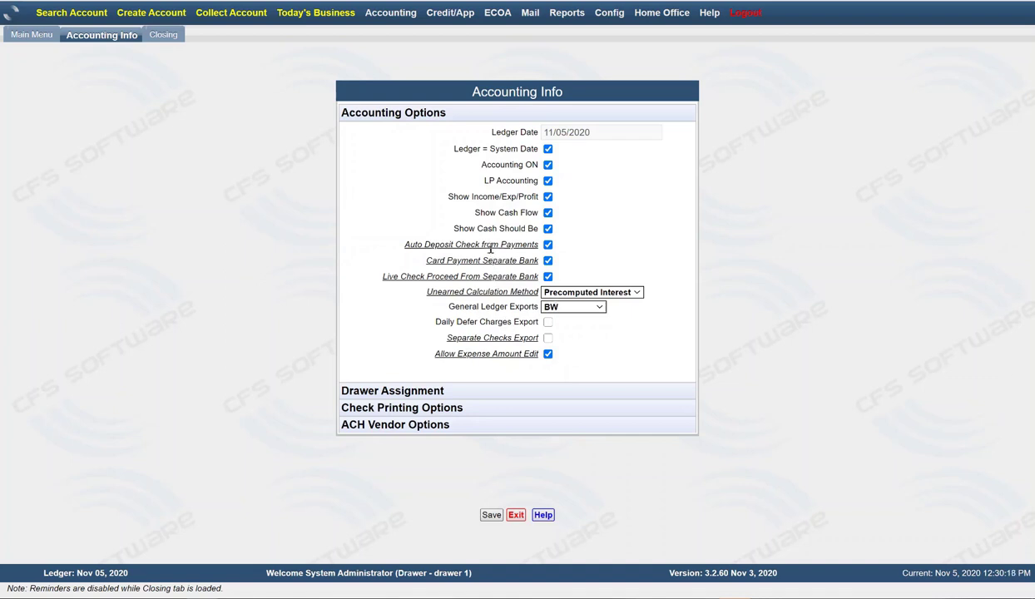
{"action": "mouse_move", "coordinate": [490, 248]}
{"action": "mouse_move", "coordinate": [484, 339]}
Reopen Closing with all other users confirmed logged out, and check its transaction entries against the Allow Expense Amount Edit option
{"action": "left_click", "coordinate": [401, 13]}
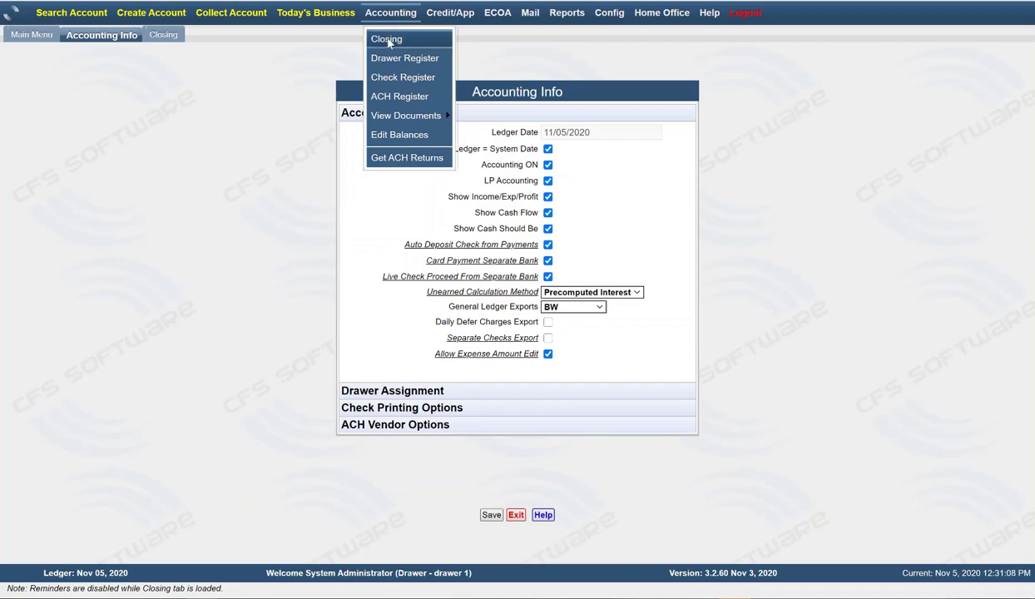
{"action": "left_click", "coordinate": [388, 41]}
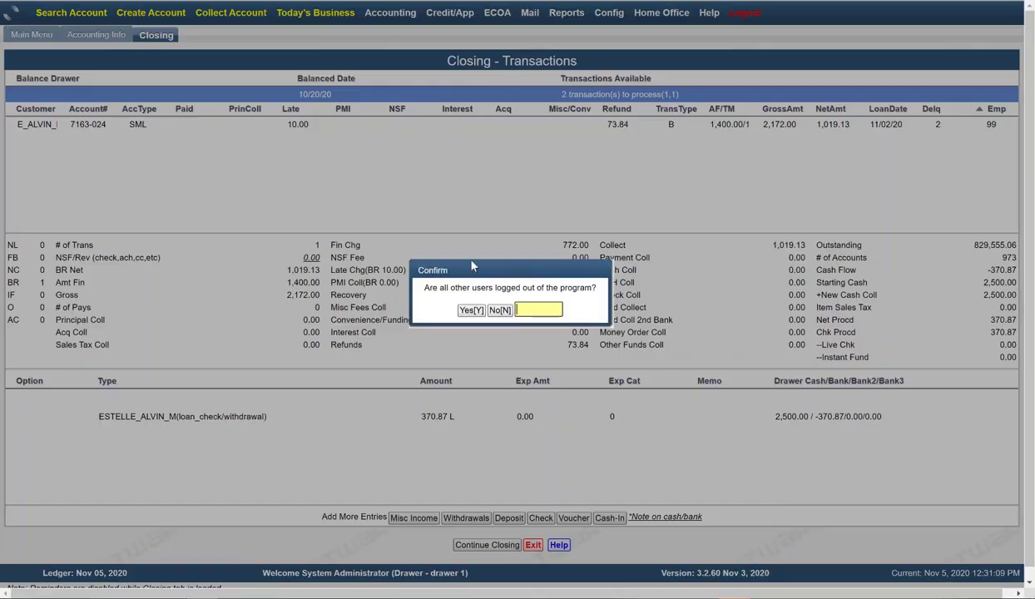
{"action": "left_click", "coordinate": [466, 312]}
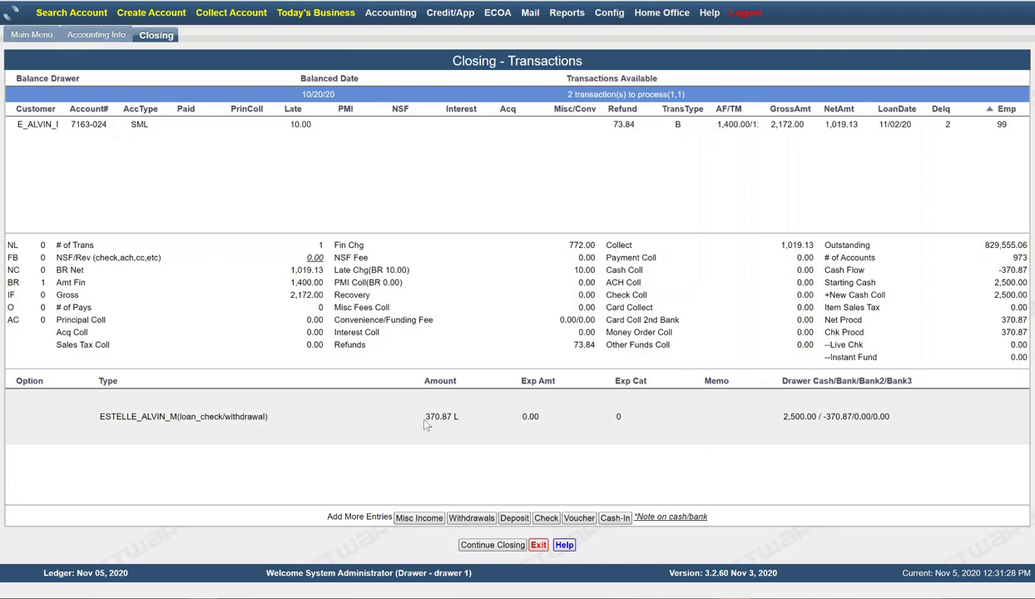
{"action": "left_click", "coordinate": [93, 35]}
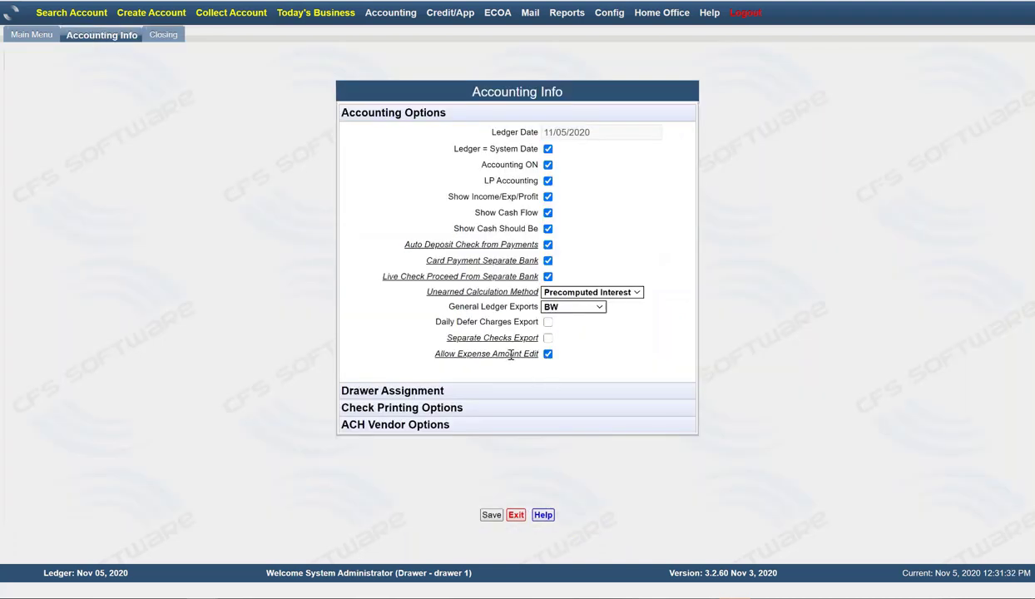
{"action": "mouse_move", "coordinate": [510, 356]}
Review the Drawer Assignment, Check Printing Options and ACH Vendor Options sections of Accounting Info
{"action": "left_click", "coordinate": [396, 394]}
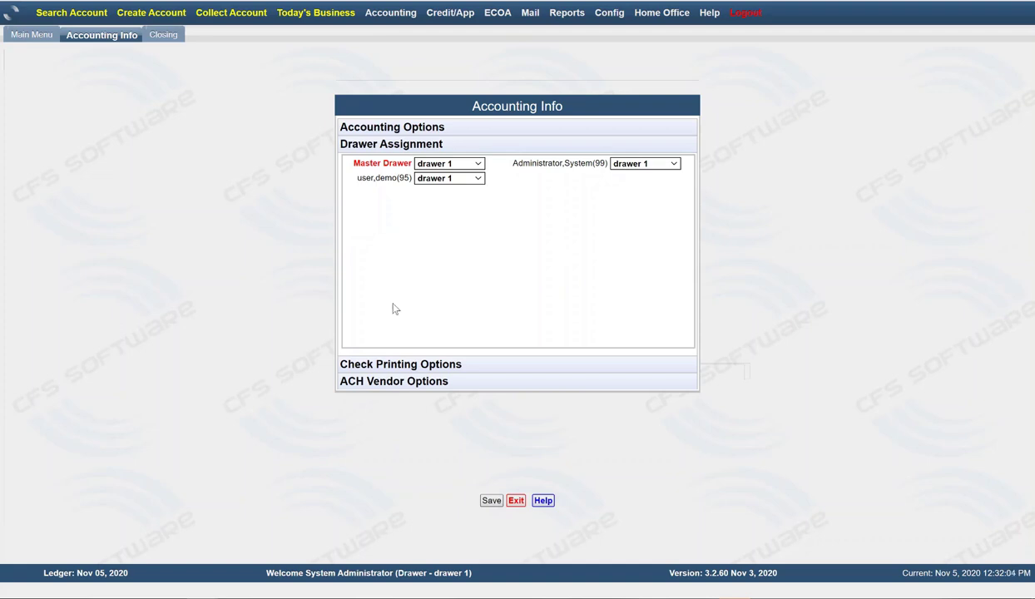
{"action": "left_click", "coordinate": [390, 366]}
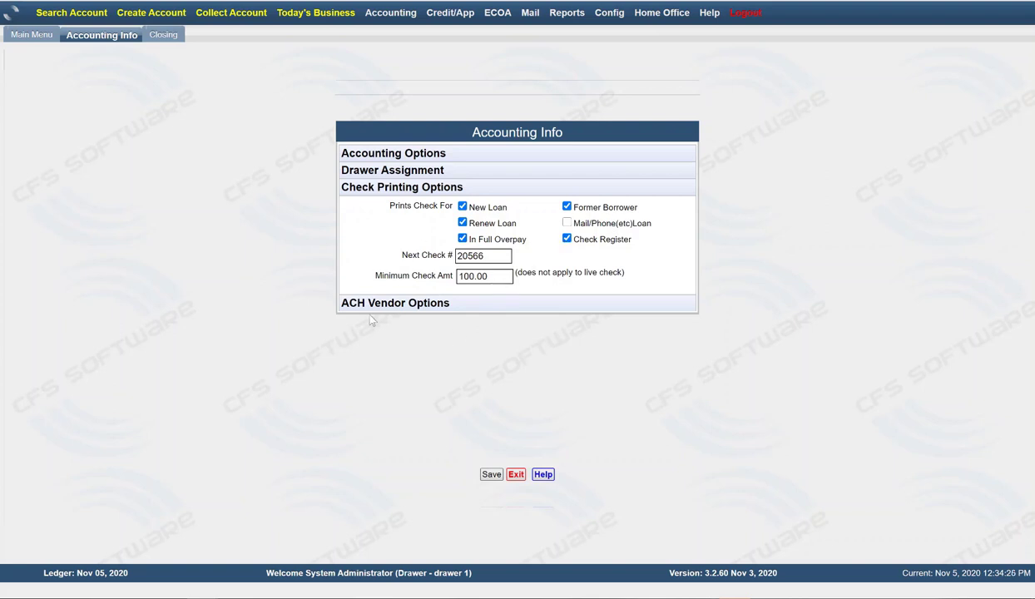
{"action": "left_click", "coordinate": [348, 301]}
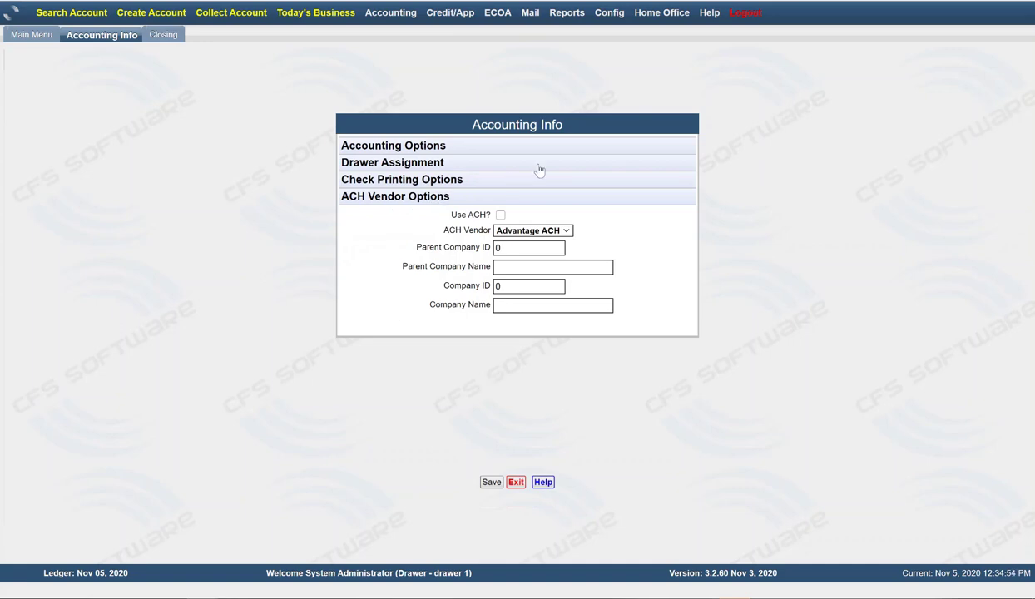
{"action": "mouse_move", "coordinate": [594, 23]}
Return to the Accounting Options section, and exit both Accounting Info and Closing without saving or continuing the closing
{"action": "left_click", "coordinate": [403, 146]}
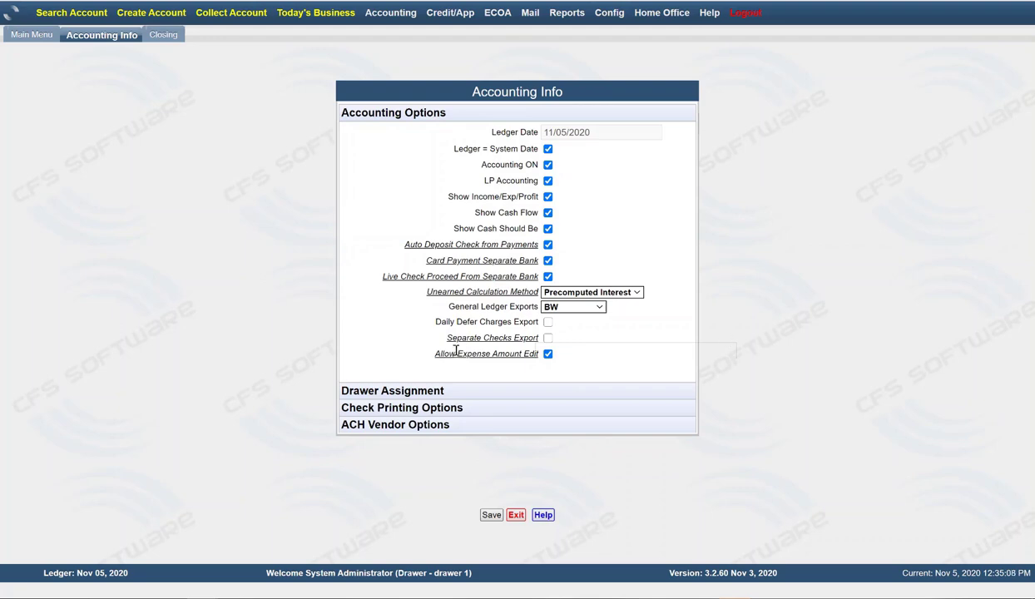
{"action": "left_click", "coordinate": [517, 517]}
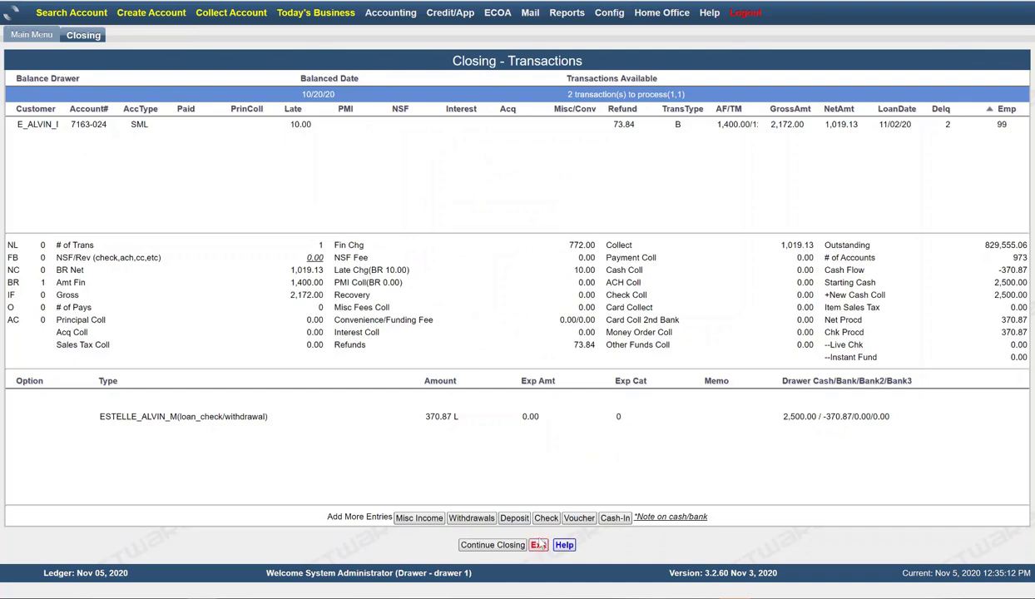
{"action": "left_click", "coordinate": [526, 537]}
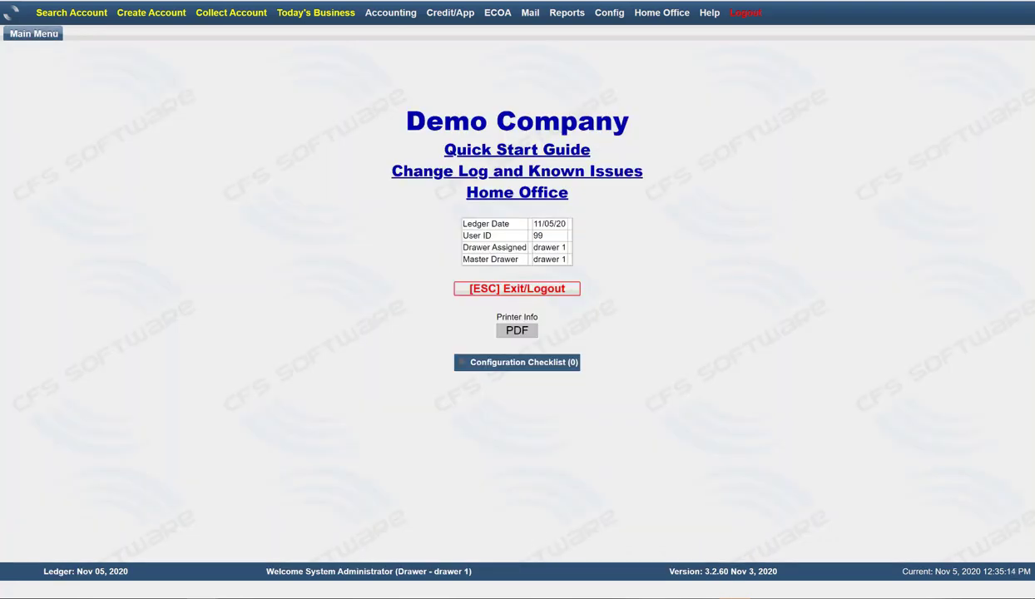